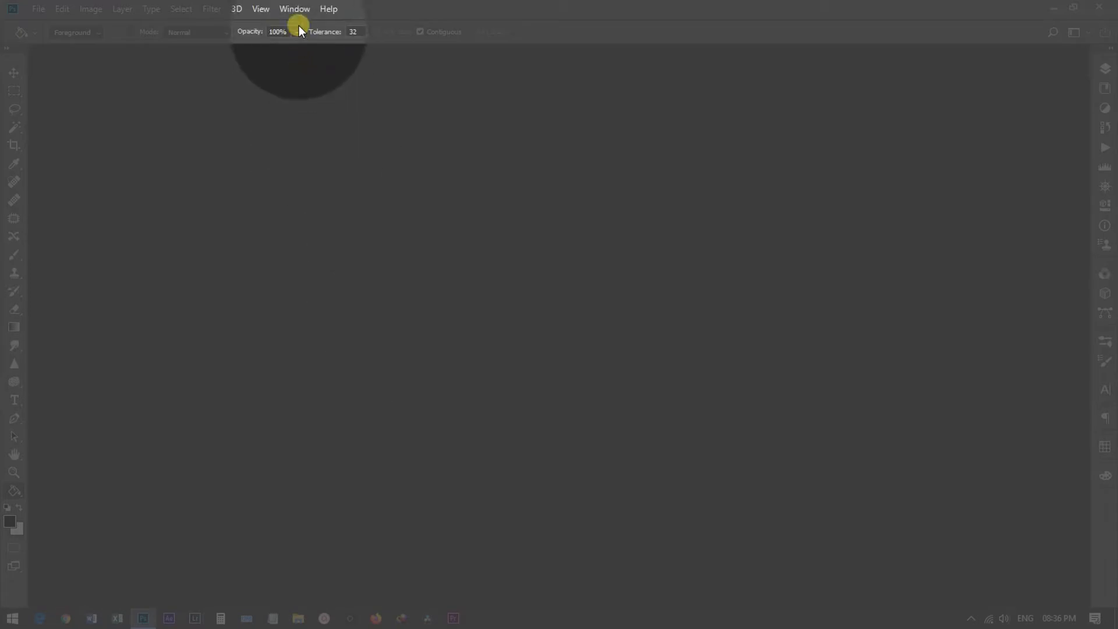
Display the video timeline in the workspace.
click(295, 8)
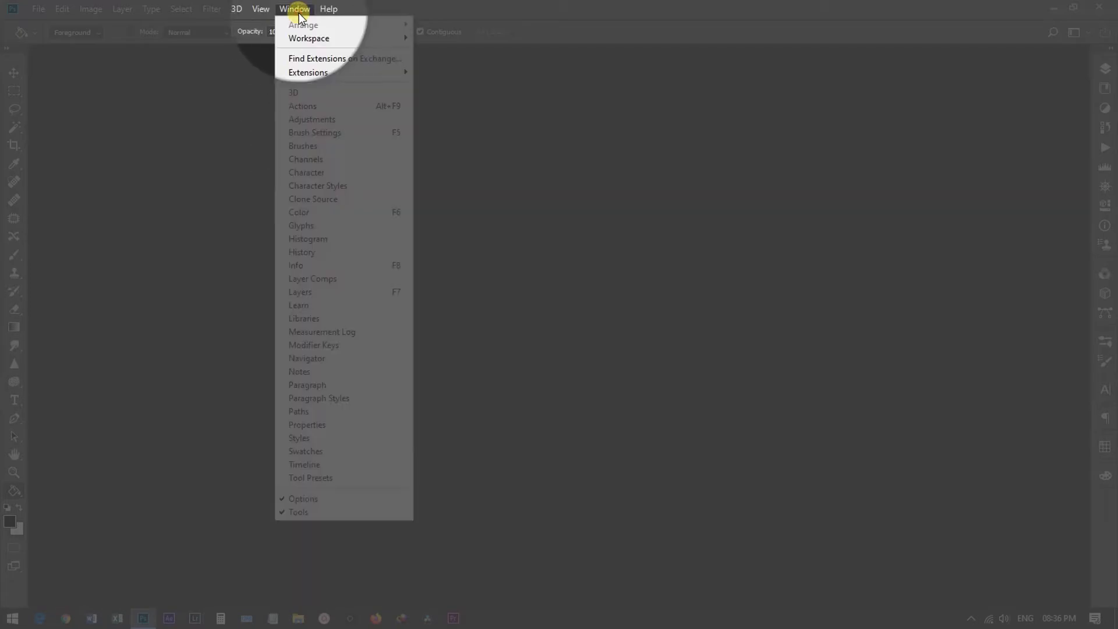
click(305, 465)
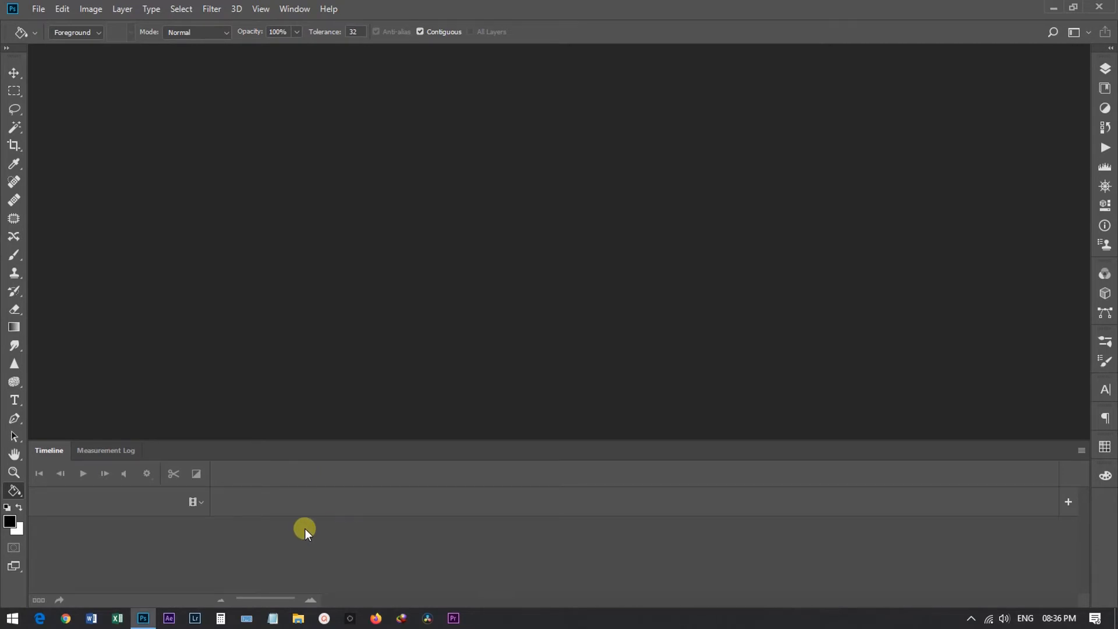
click(41, 13)
click(58, 23)
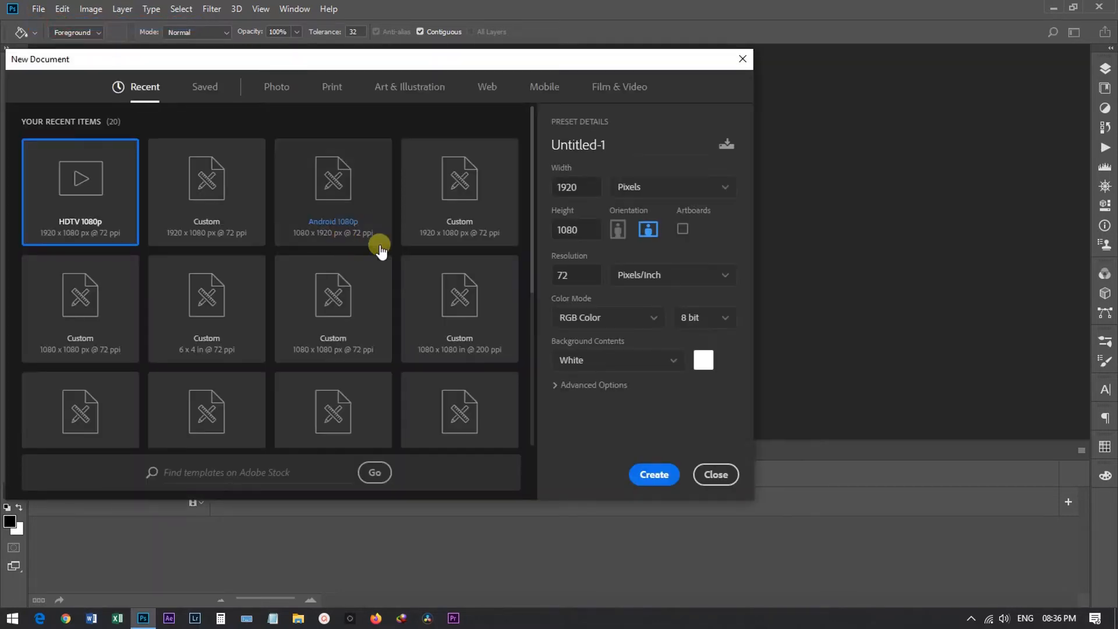
click(611, 84)
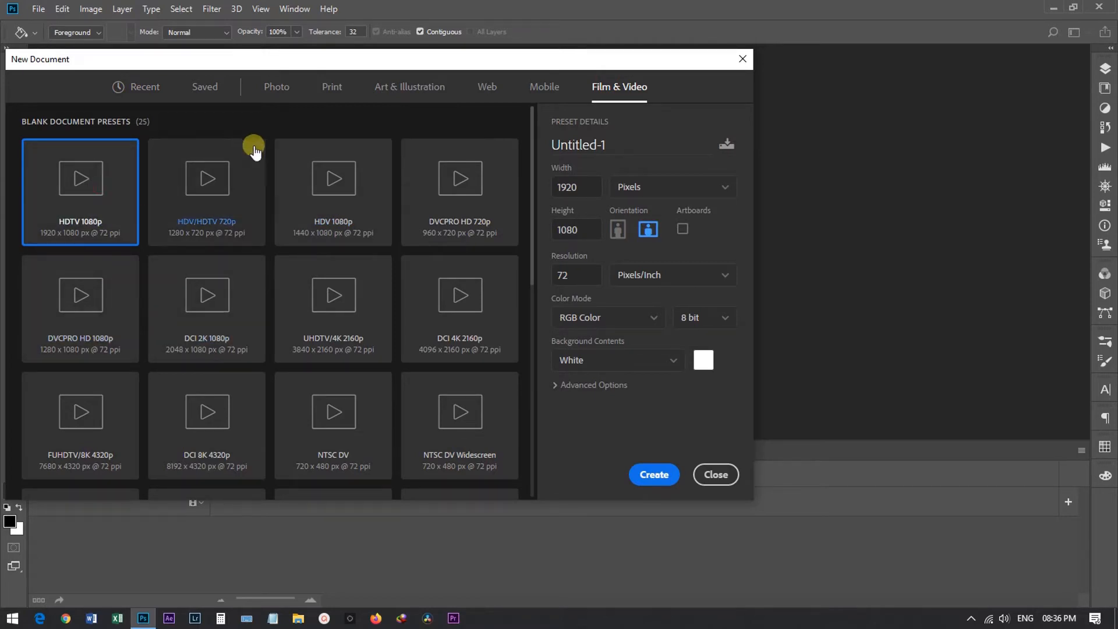
click(582, 234)
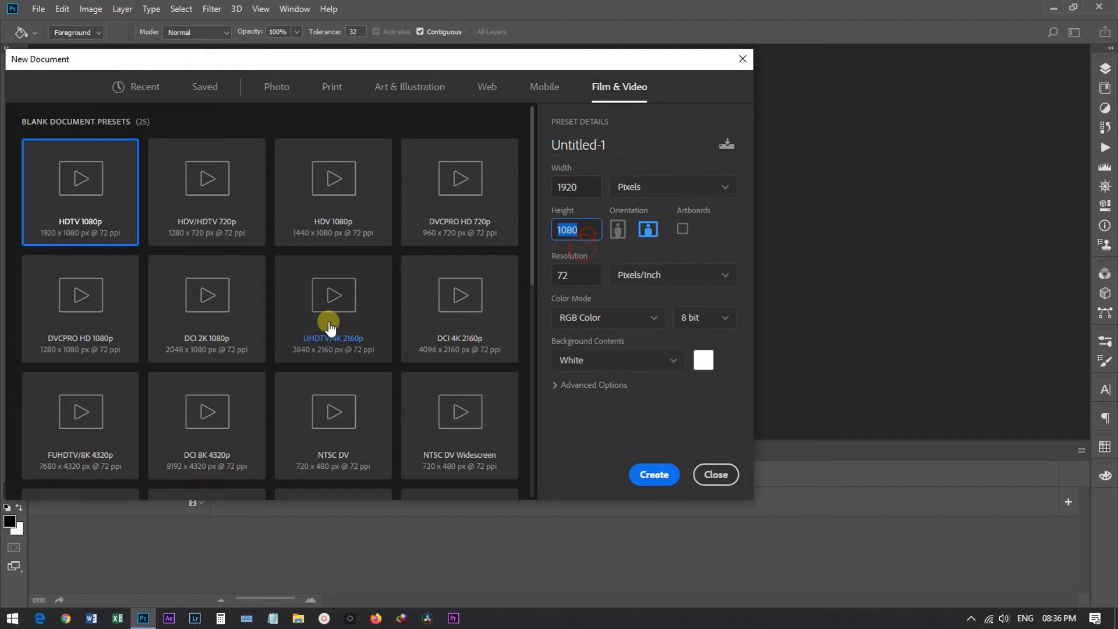
click(713, 484)
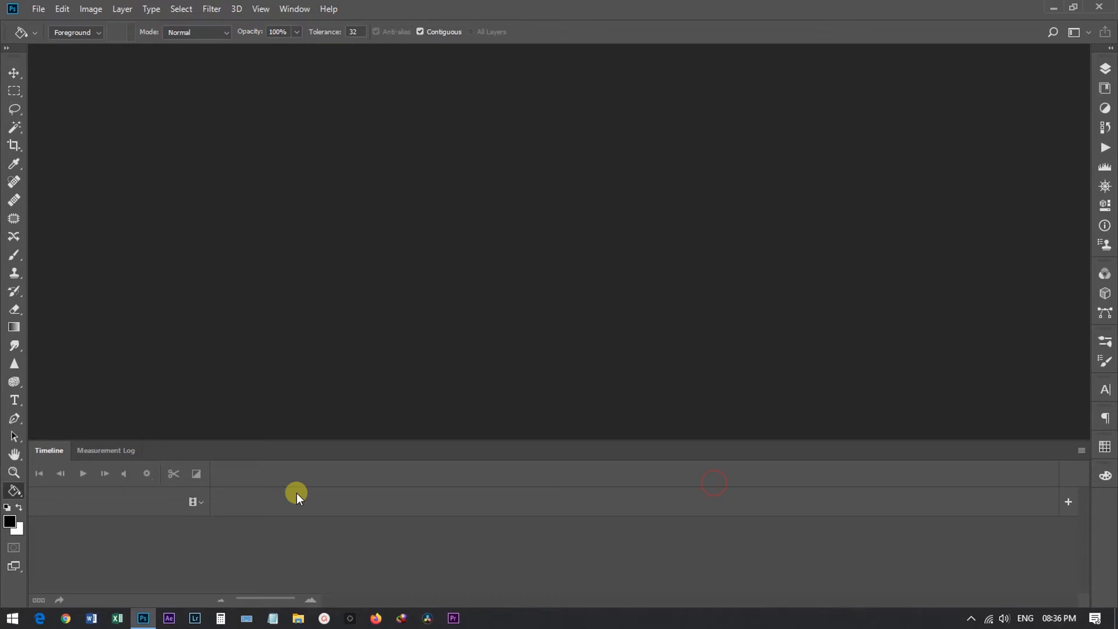
Add the video file Pexels Videos 2330708.mp4 from the Downloads Video folder to the timeline as media.
click(195, 505)
click(220, 515)
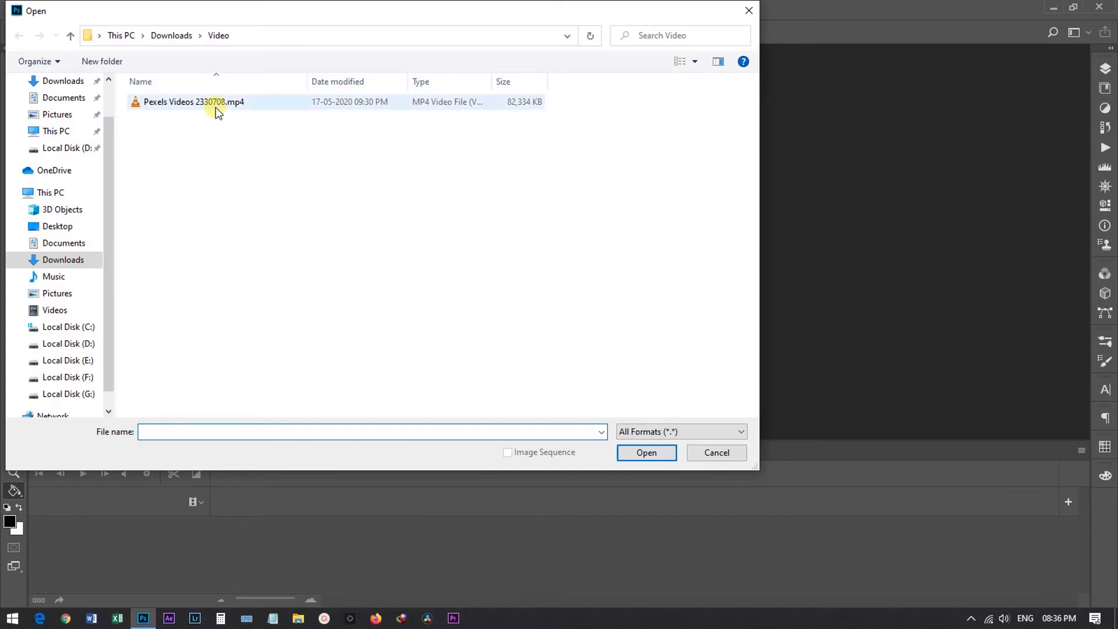
click(215, 107)
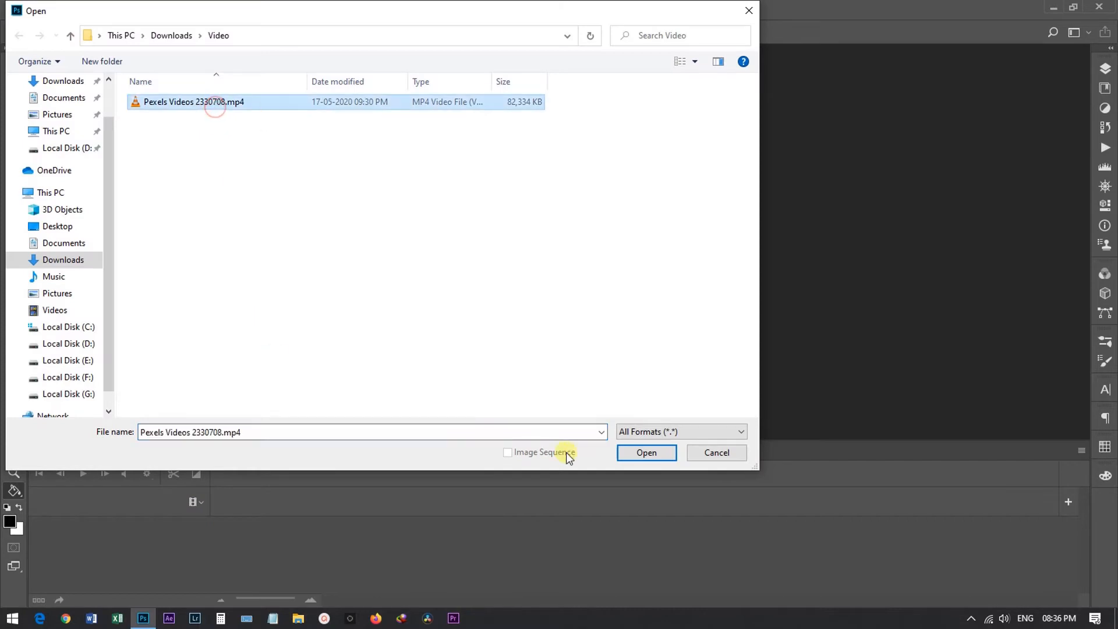
click(645, 452)
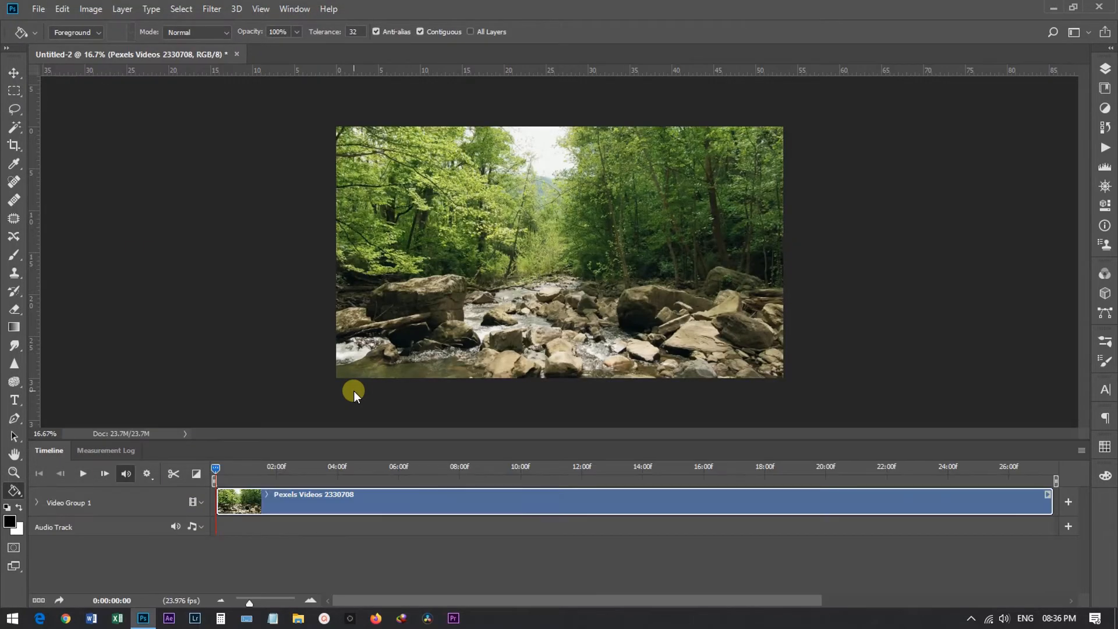
Show the layer list and add the white text "nATURAL" on the canvas in Calisto MT Bold.
key(F7)
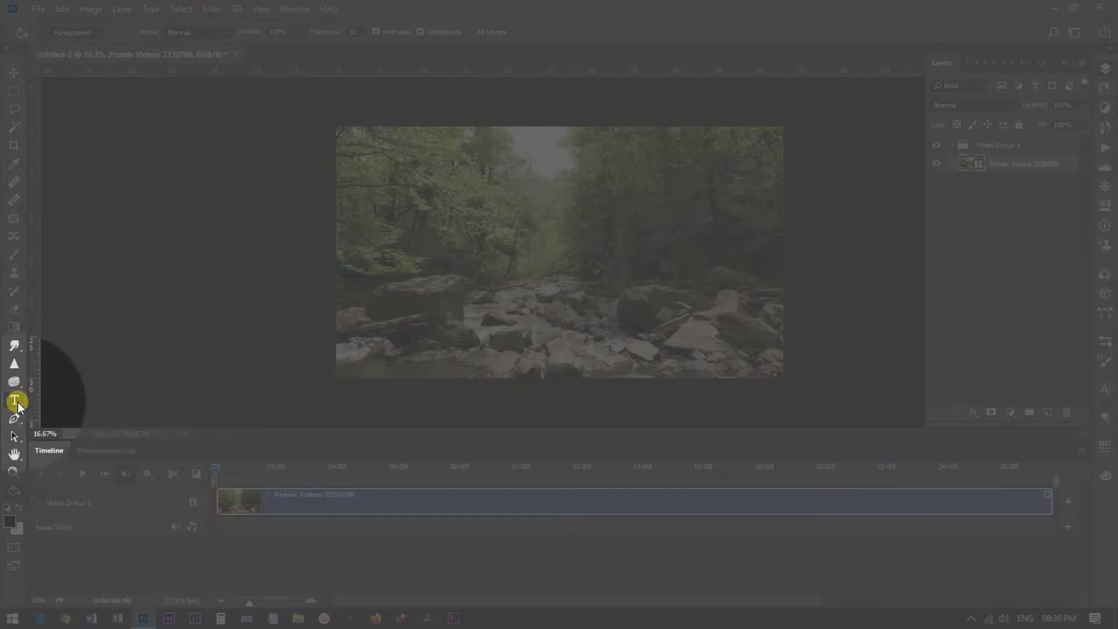
click(15, 400)
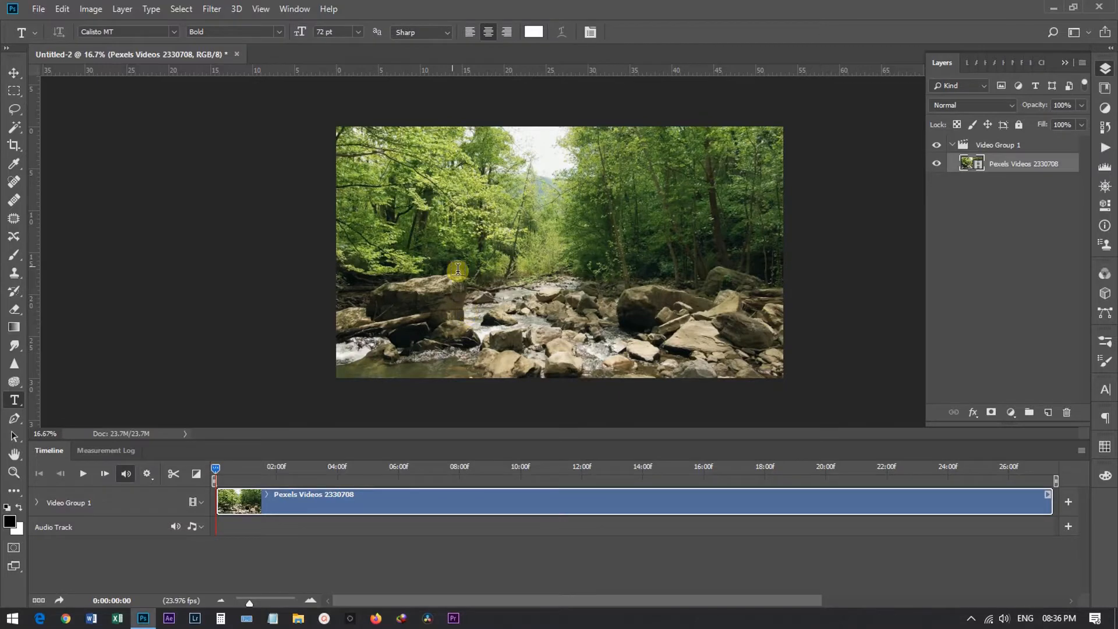
click(452, 263)
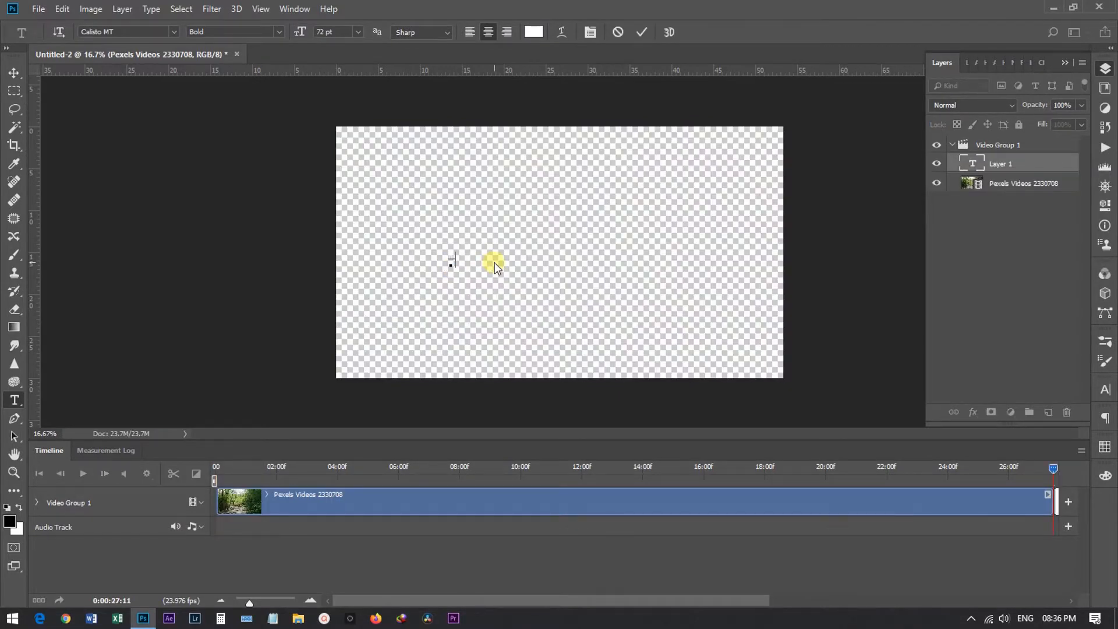
text(A)
key(ctrl+Return)
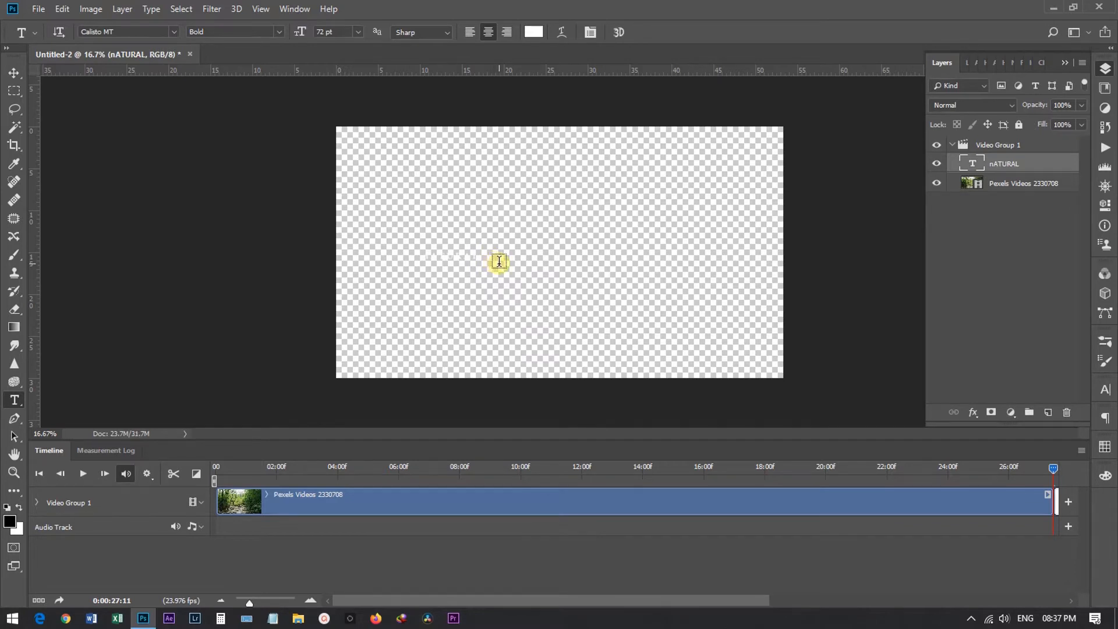
Scale the text up to about 728% and move it to the centre of the canvas.
key(ctrl+t)
drag(481, 267, 655, 316)
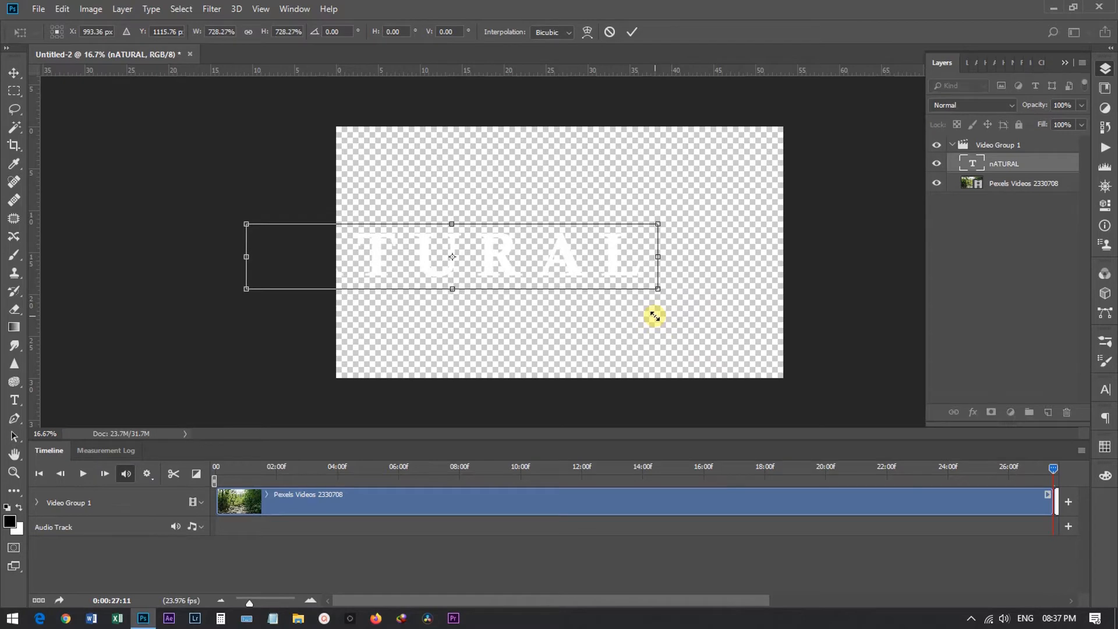
key(Return)
key(ctrl+t)
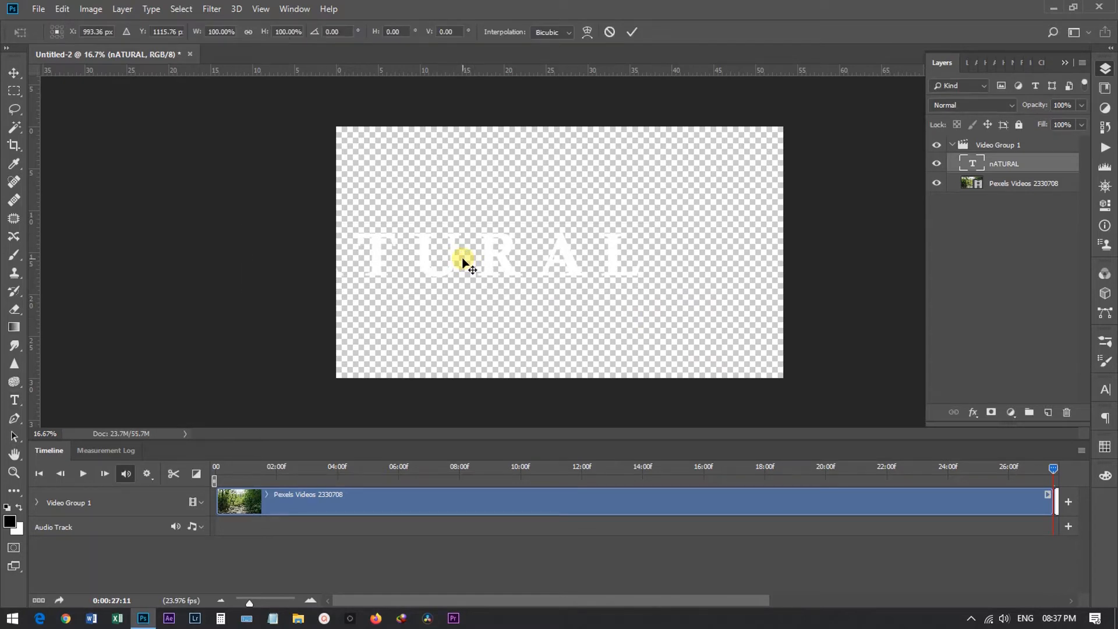
drag(463, 256, 575, 253)
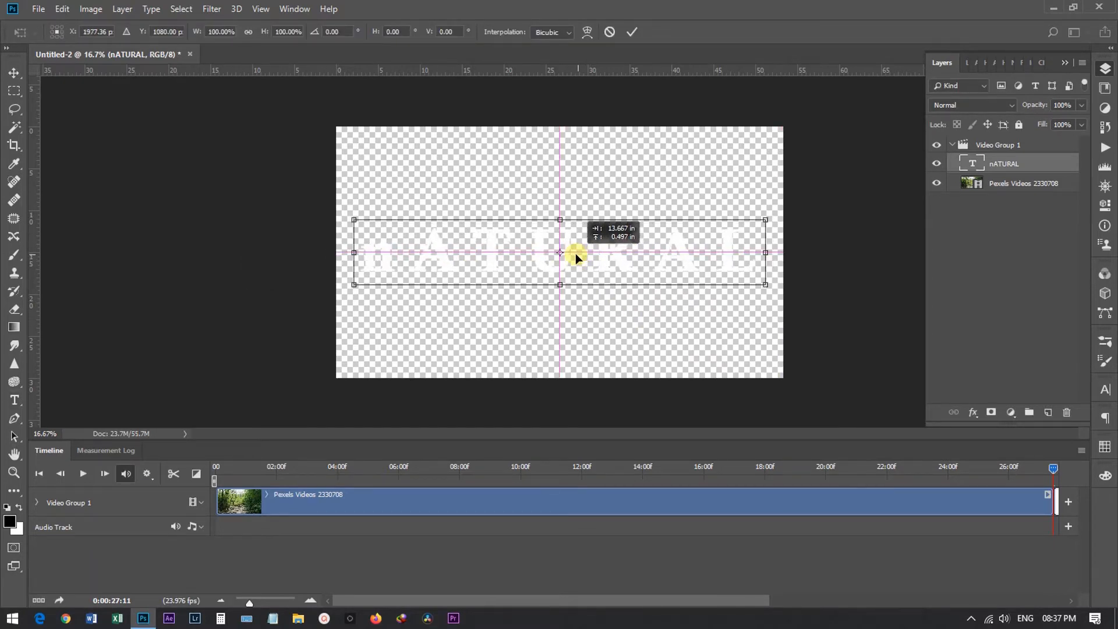
key(Return)
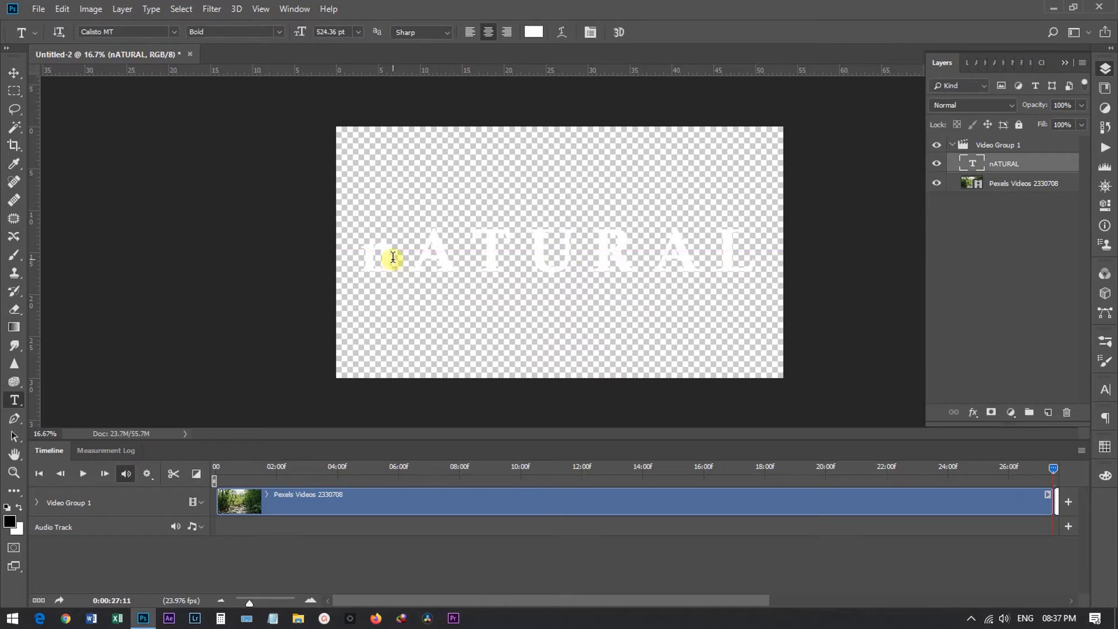
Replace the text's lowercase first letter with a capital N so it reads "NATURAL".
click(409, 267)
key(shift+Left)
text(N)
key(ctrl+Return)
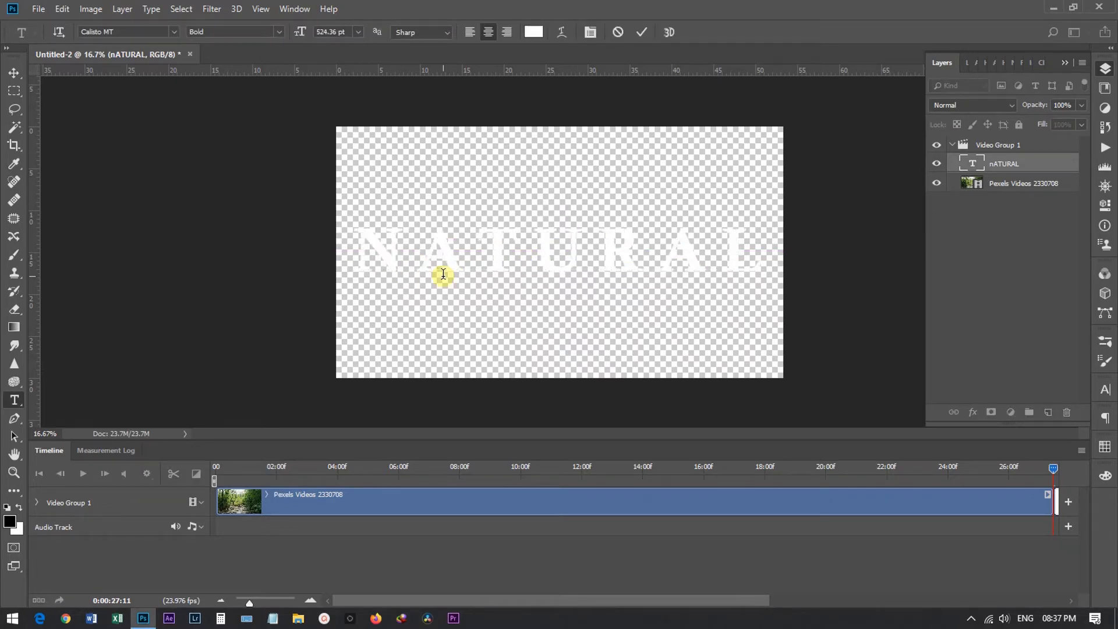
key(ctrl+t)
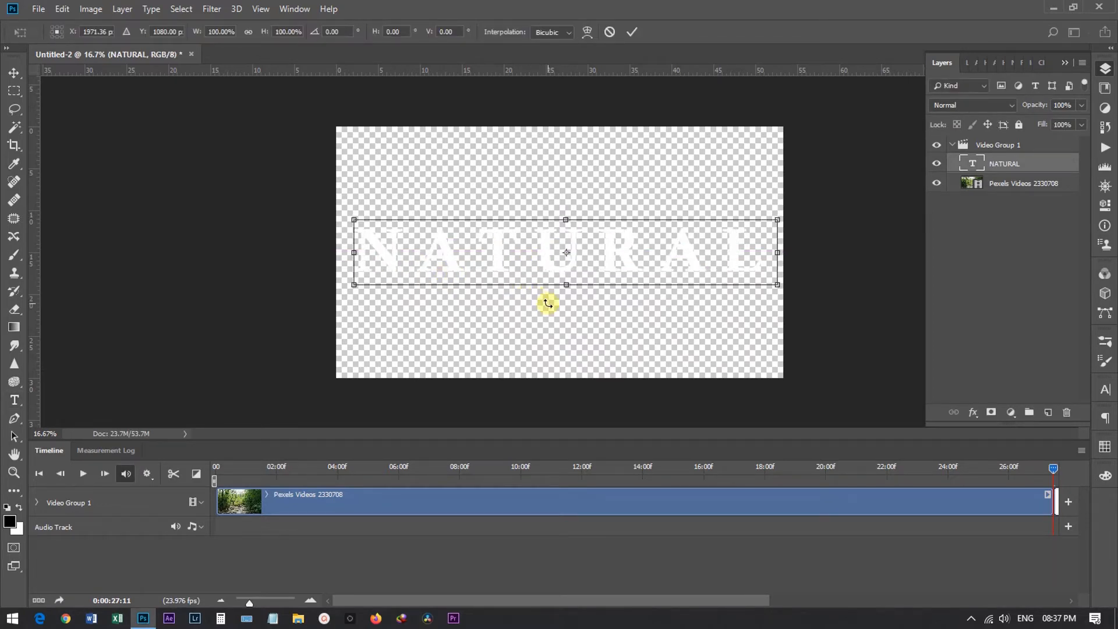
key(Return)
Select the whole canvas, align the NATURAL text to its vertical and horizontal centres, and clear the selection.
key(m)
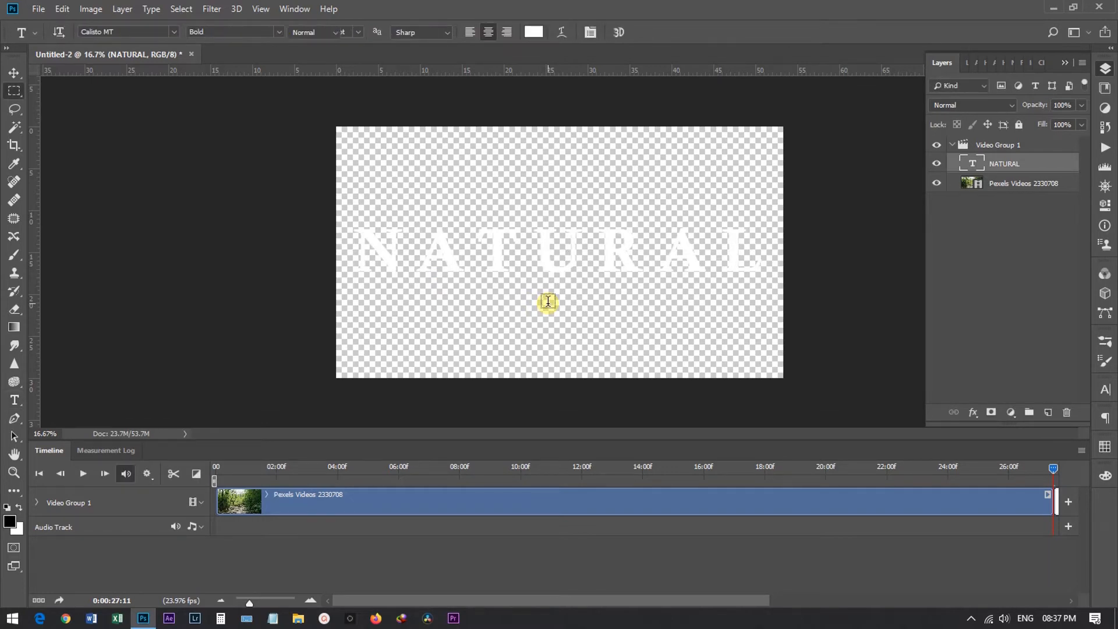
drag(315, 113, 786, 379)
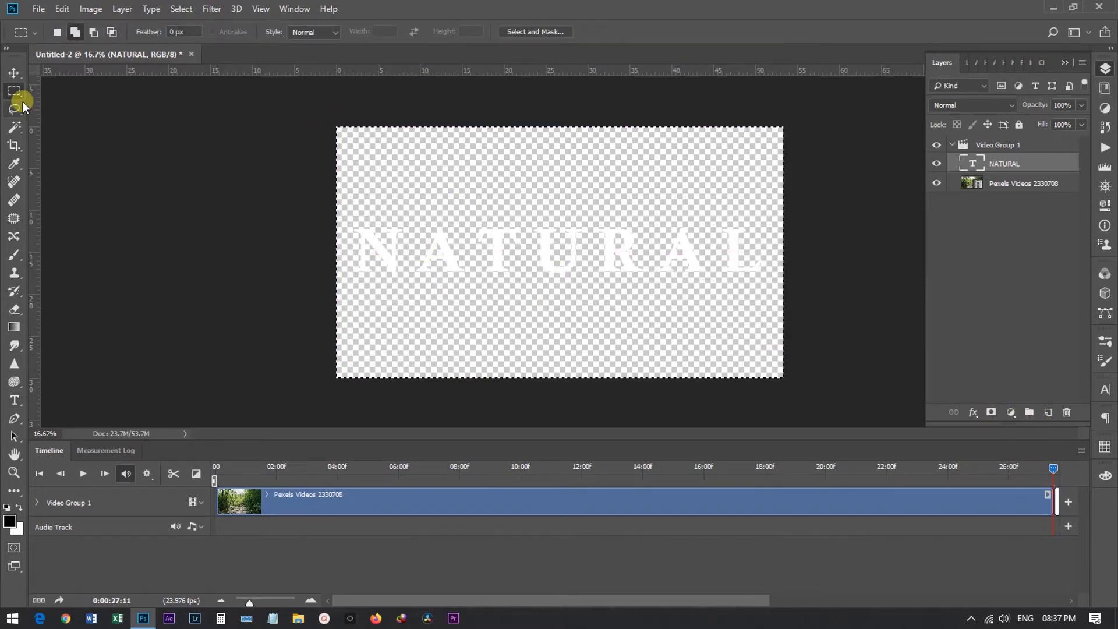
click(14, 72)
click(288, 31)
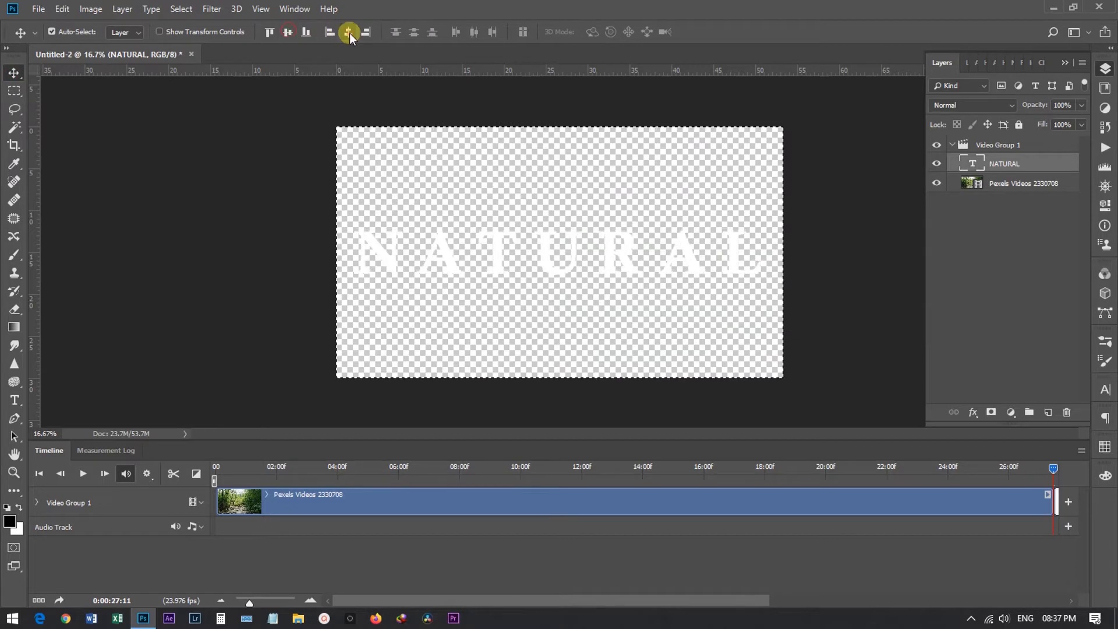
key(ctrl+d)
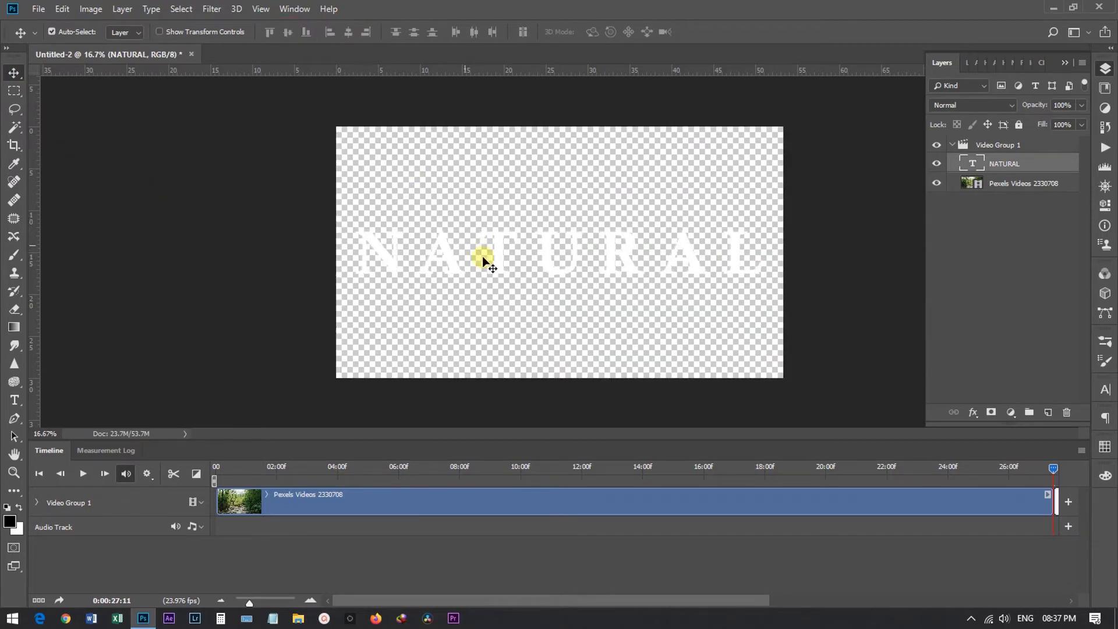
Move the Pexels video layer above Video Group 1 and clip it to the text group with a clipping mask.
click(1016, 190)
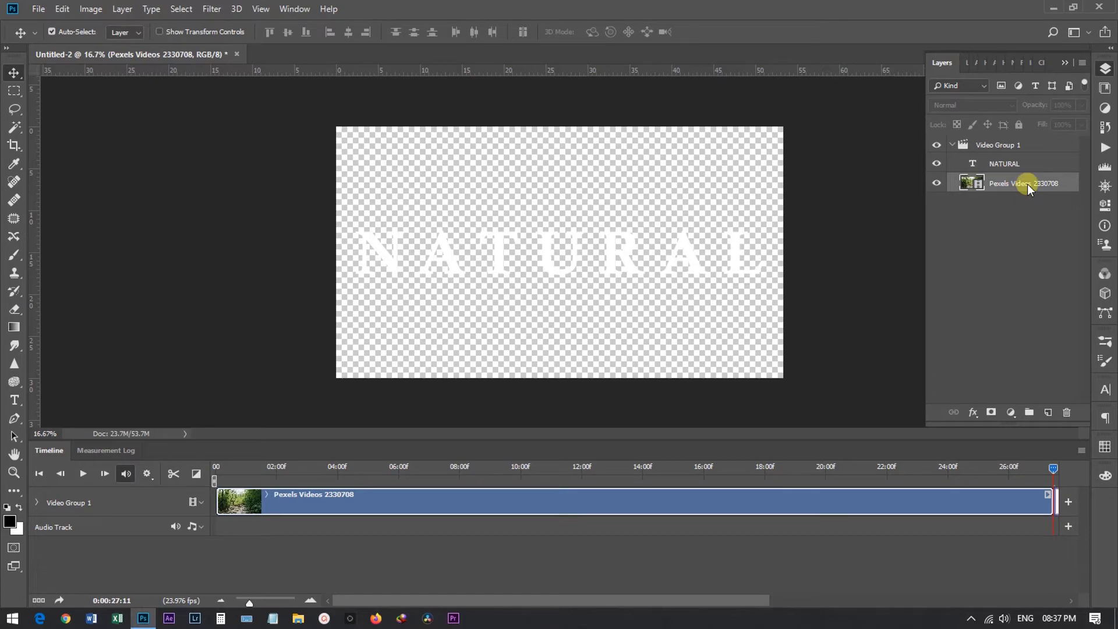
key(ctrl+shift+bracketright)
key(ctrl)
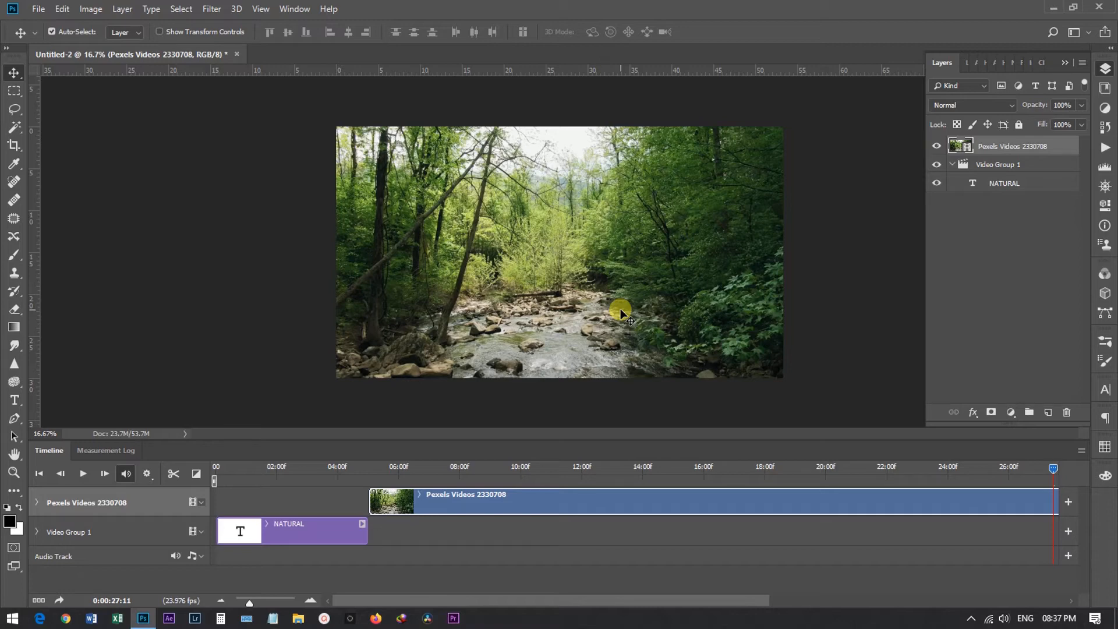
right_click(1018, 145)
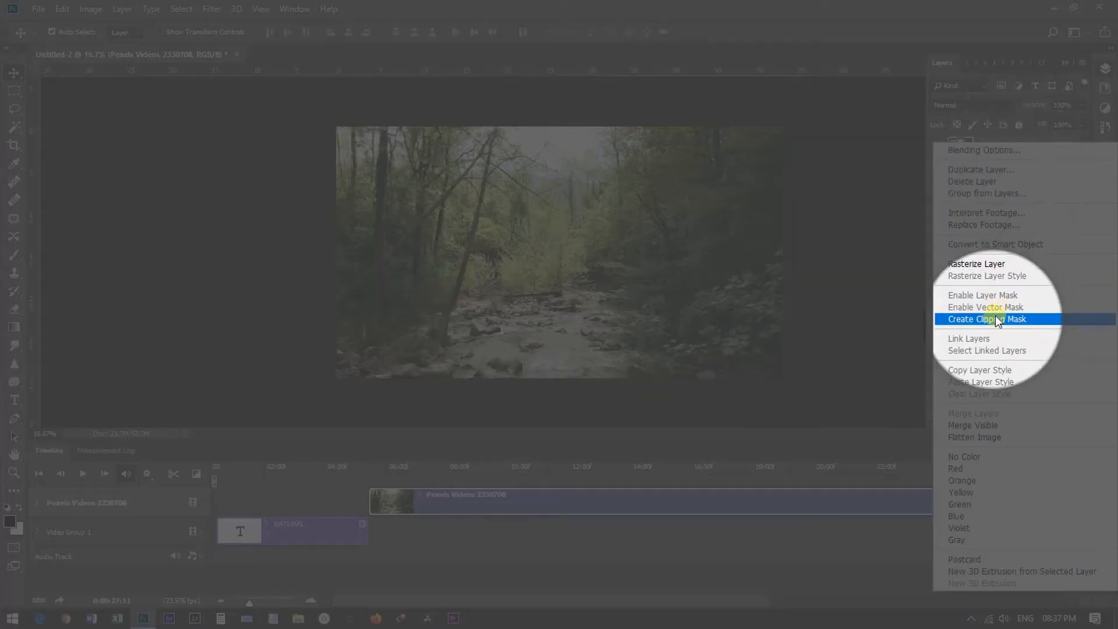
click(991, 319)
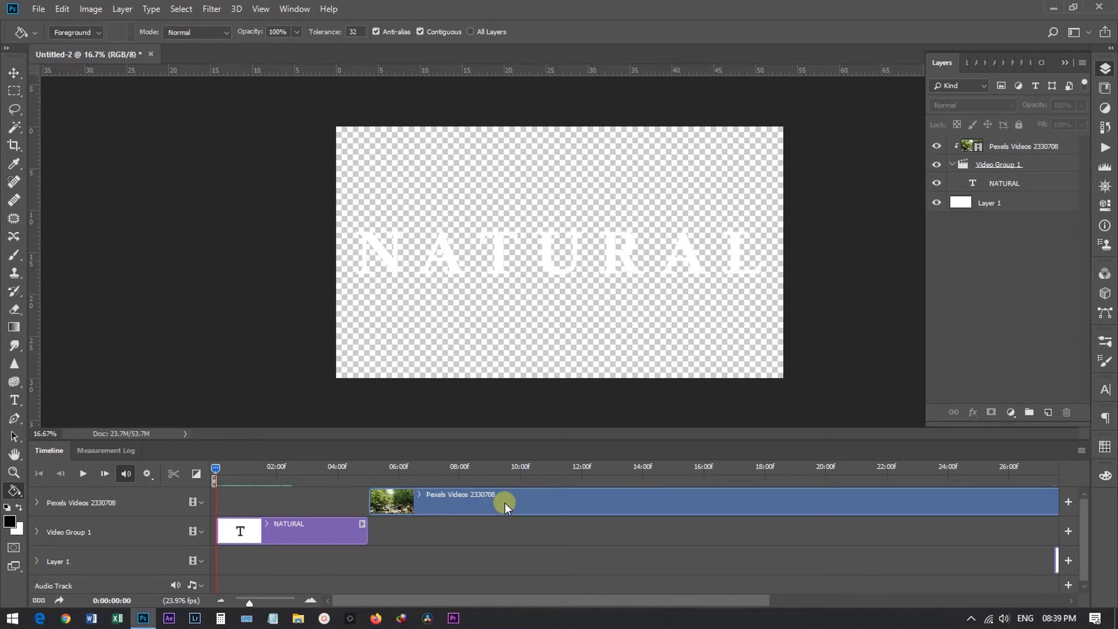
Move the Pexels video clip to the start of the timeline, in line with the NATURAL text clip.
click(505, 502)
drag(550, 499, 396, 498)
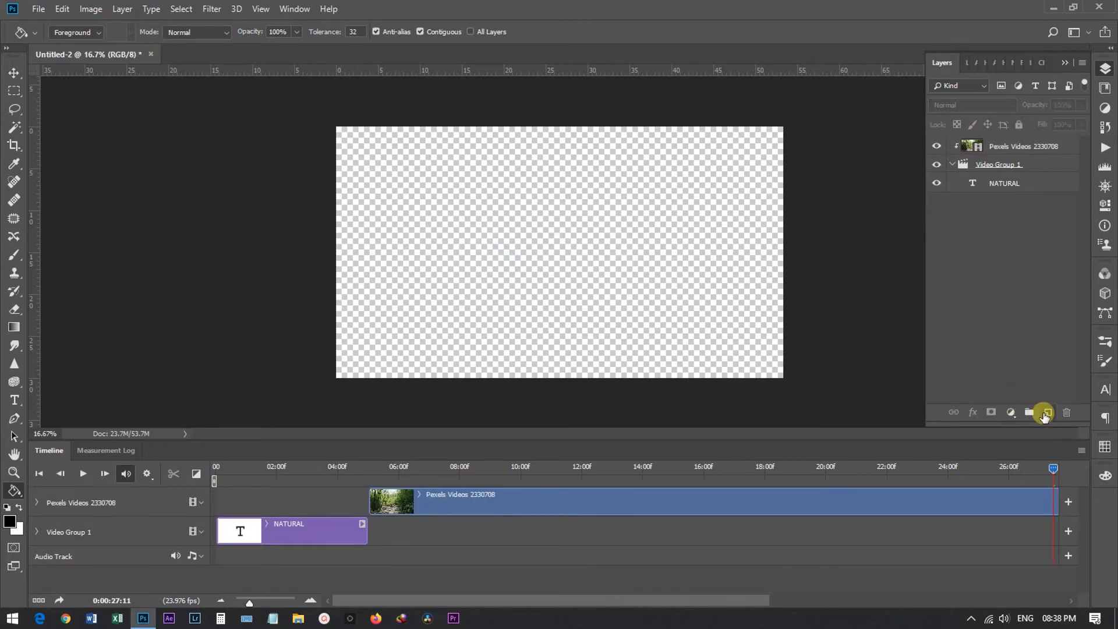
Add a new white-filled layer and place it beneath Video Group 1 as the background.
click(1046, 411)
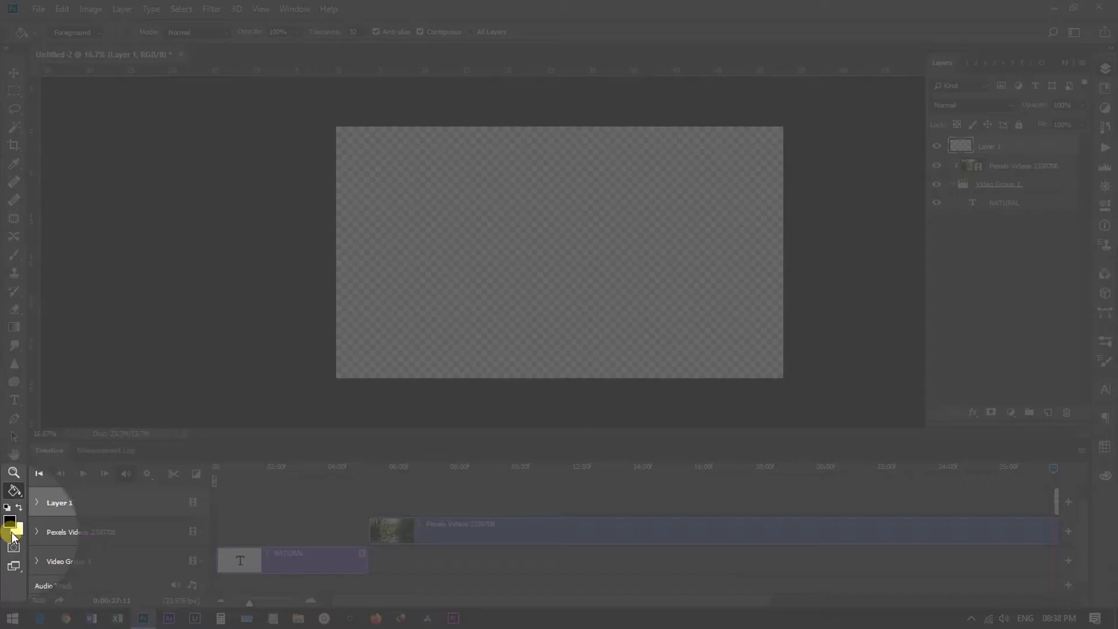
click(7, 507)
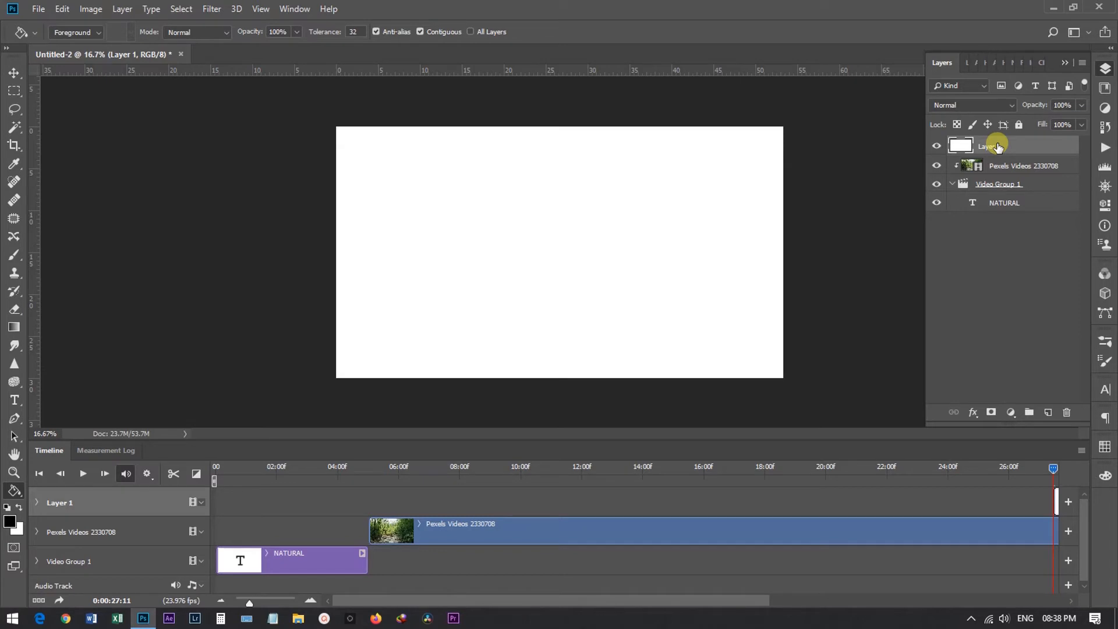
drag(998, 146, 998, 216)
Move the white background layer's clip to the start of the timeline, beneath the NATURAL text clip.
drag(669, 606, 804, 605)
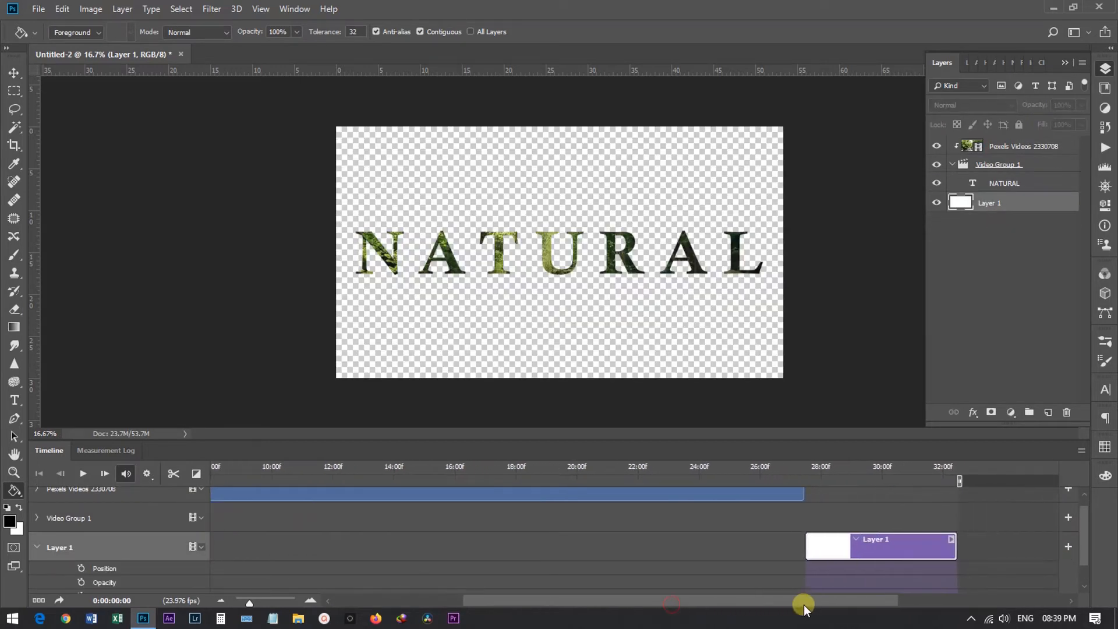
drag(897, 551, 409, 547)
drag(568, 600, 285, 595)
drag(640, 546, 322, 543)
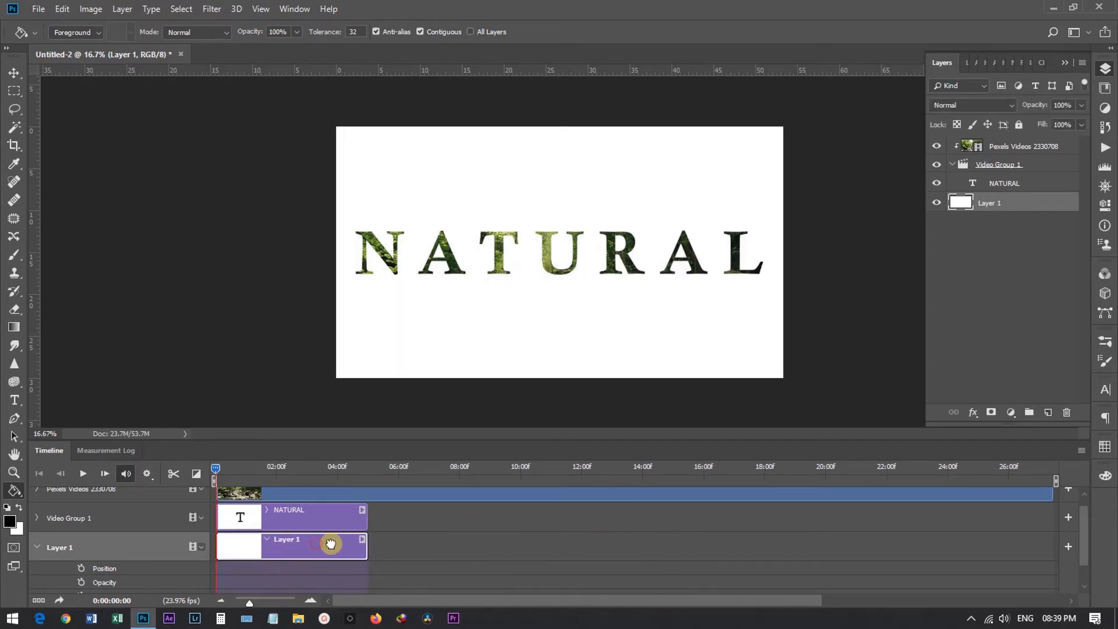
scroll(283, 540, up, 1)
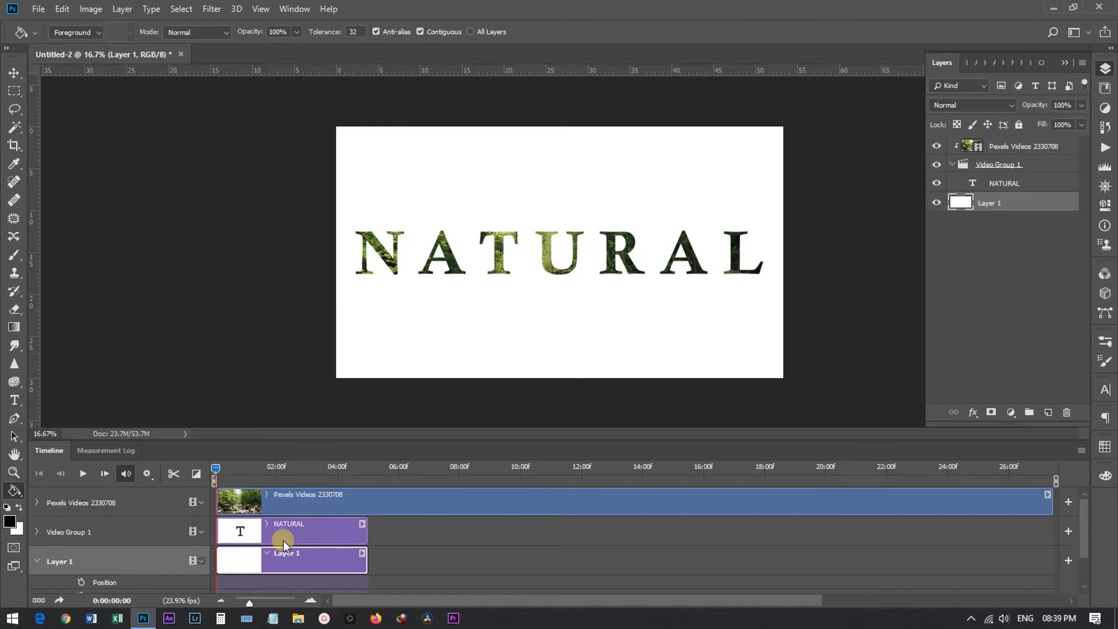
Play the timeline to preview the video running inside the NATURAL text.
key(space)
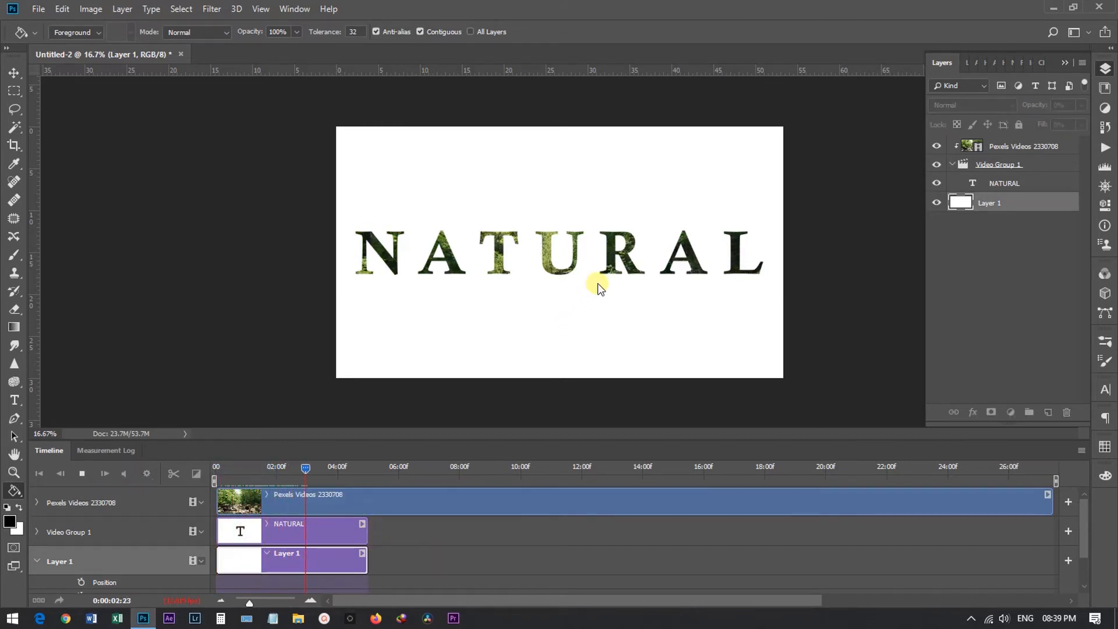
key(ctrl+t)
key(Return)
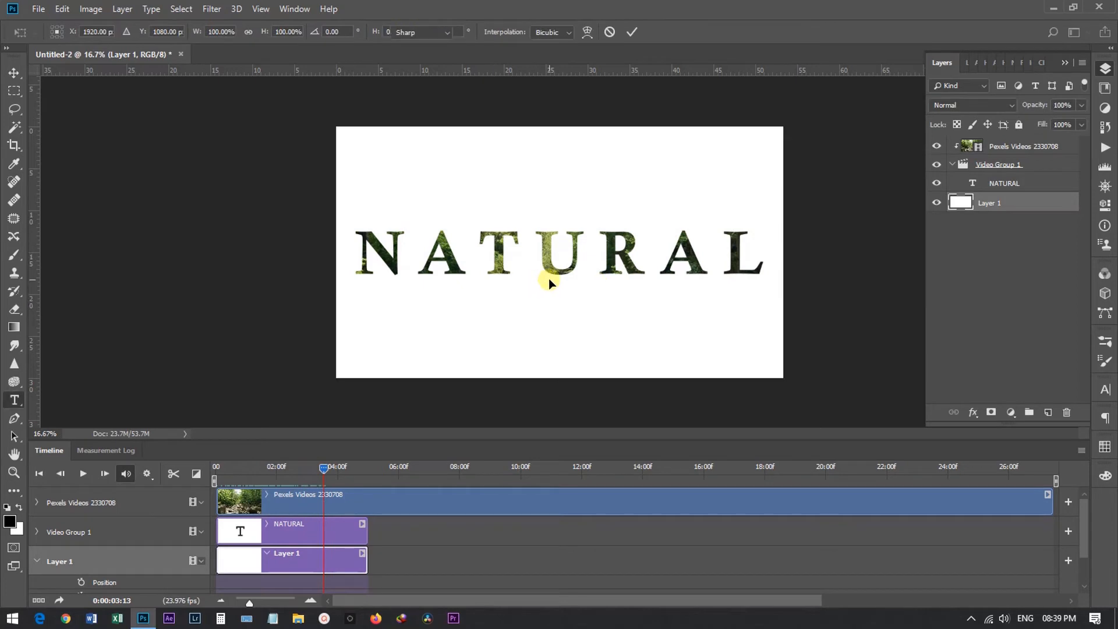
Stretch the NATURAL text layer downward with Free Transform, making the lettering taller at about 670 pt.
key(t)
click(1013, 183)
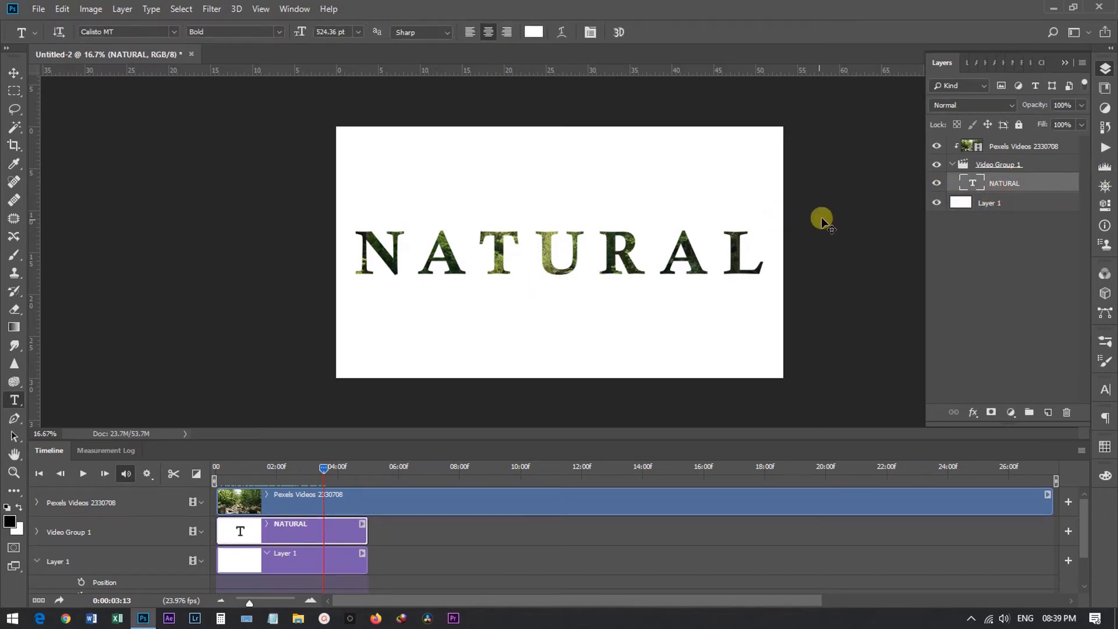
key(ctrl+t)
drag(565, 288, 565, 304)
key(Return)
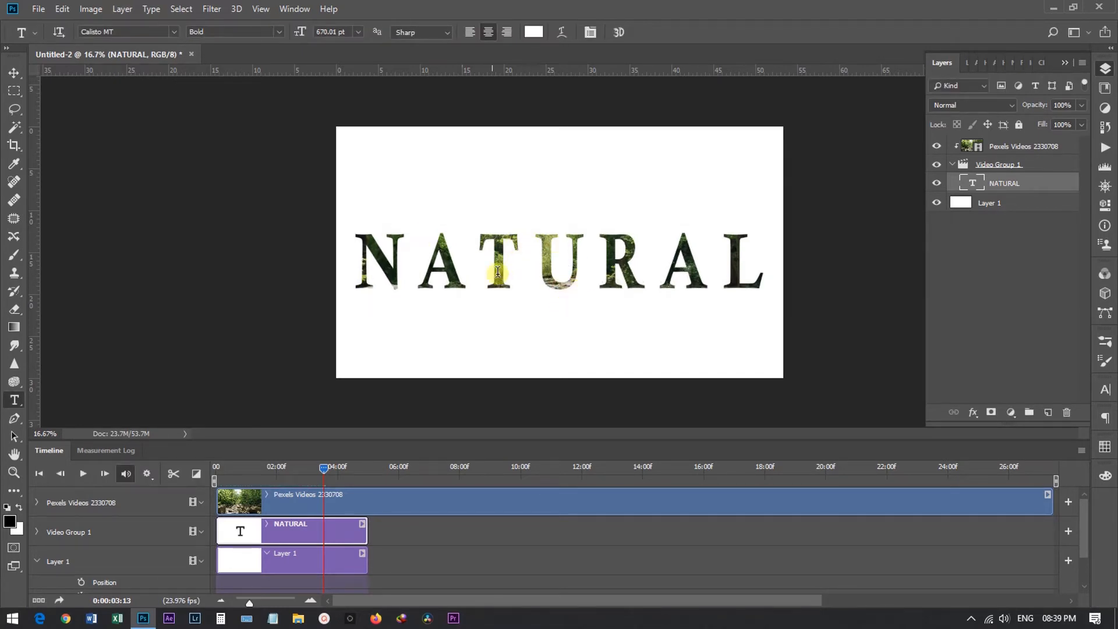
Play the timeline from the beginning to preview the video inside the taller NATURAL text.
click(323, 468)
drag(322, 470, 211, 474)
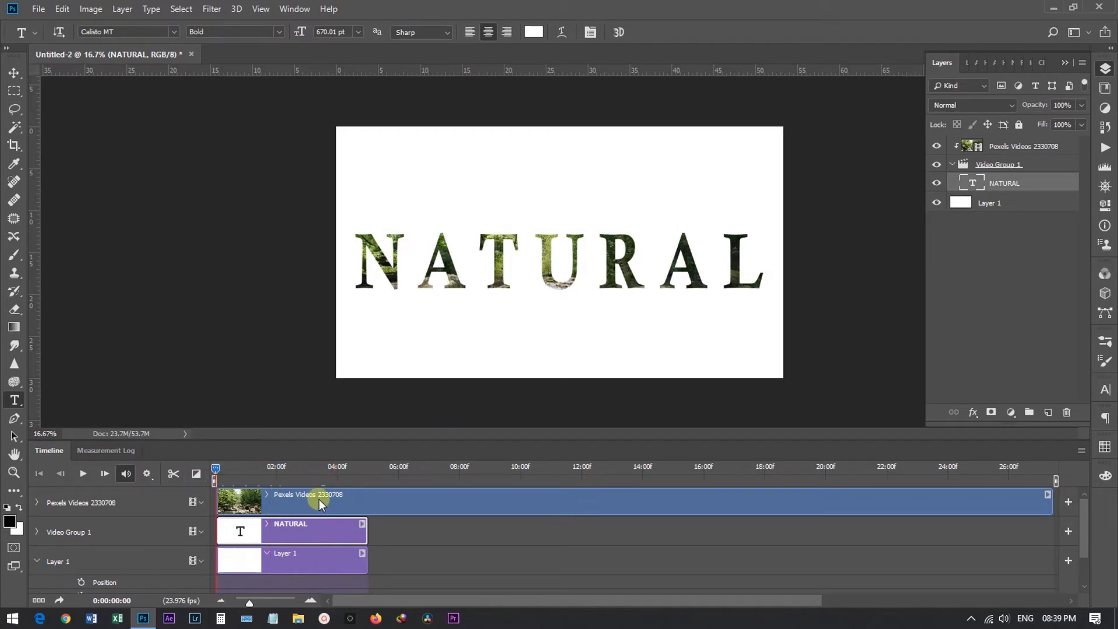
key(space)
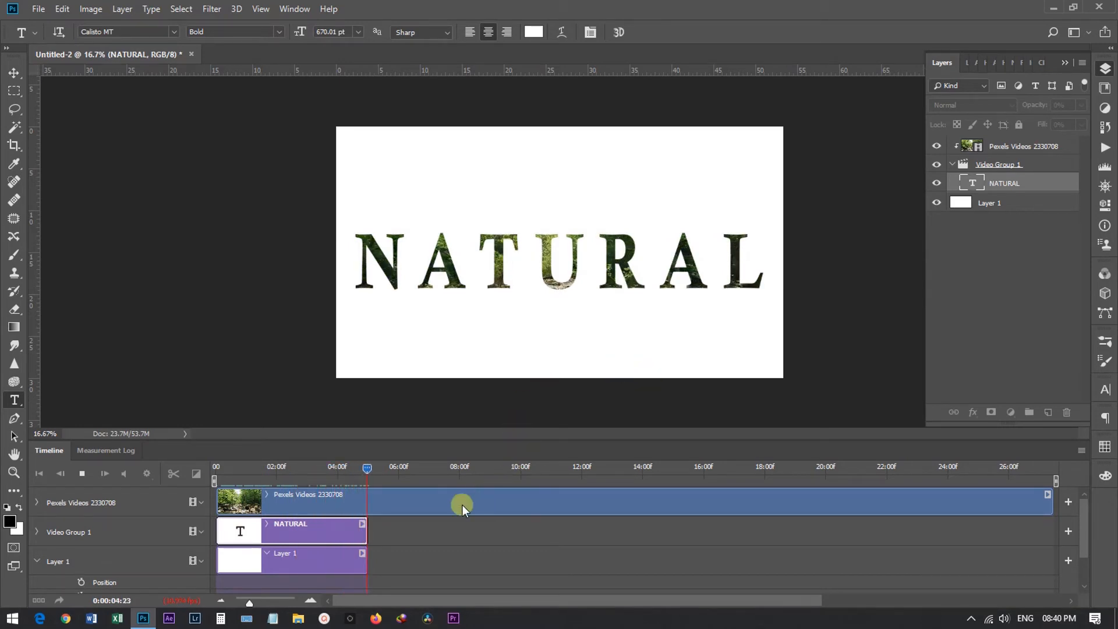
key(space)
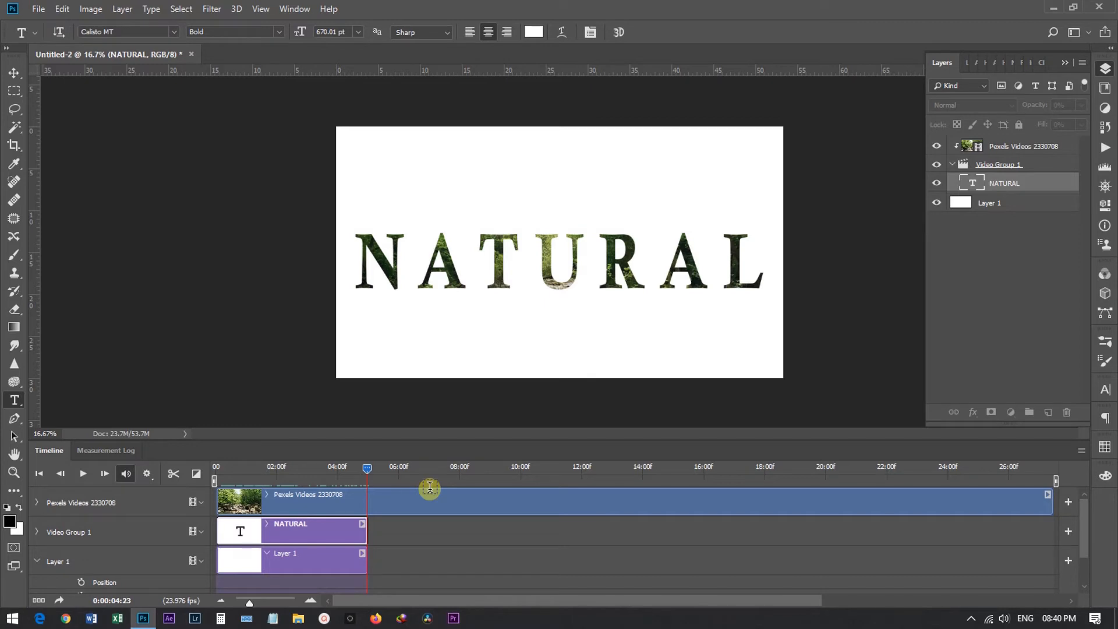
Split the Pexels video clip at 0:00:05:00, where the NATURAL text clip ends, and preview the cut from the beginning.
click(429, 492)
click(173, 474)
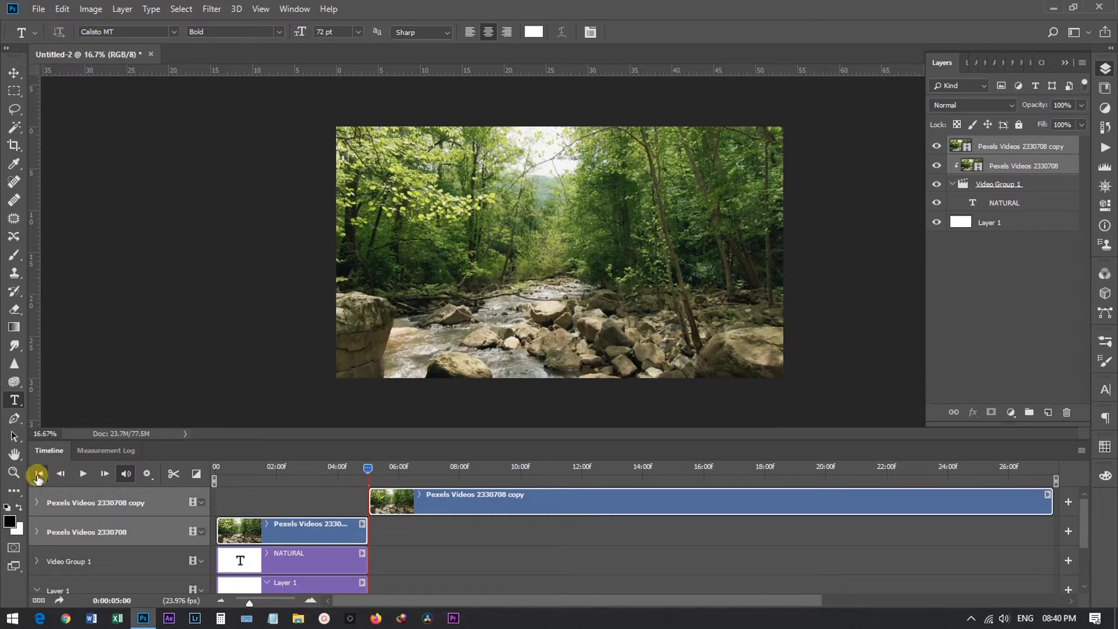
click(38, 473)
key(space)
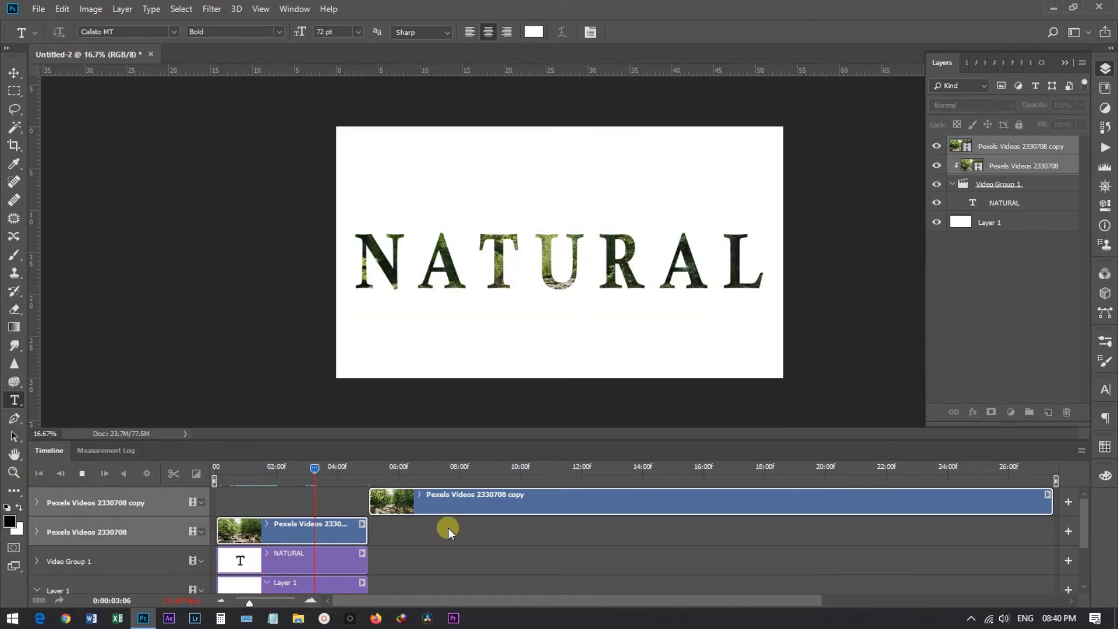
key(space)
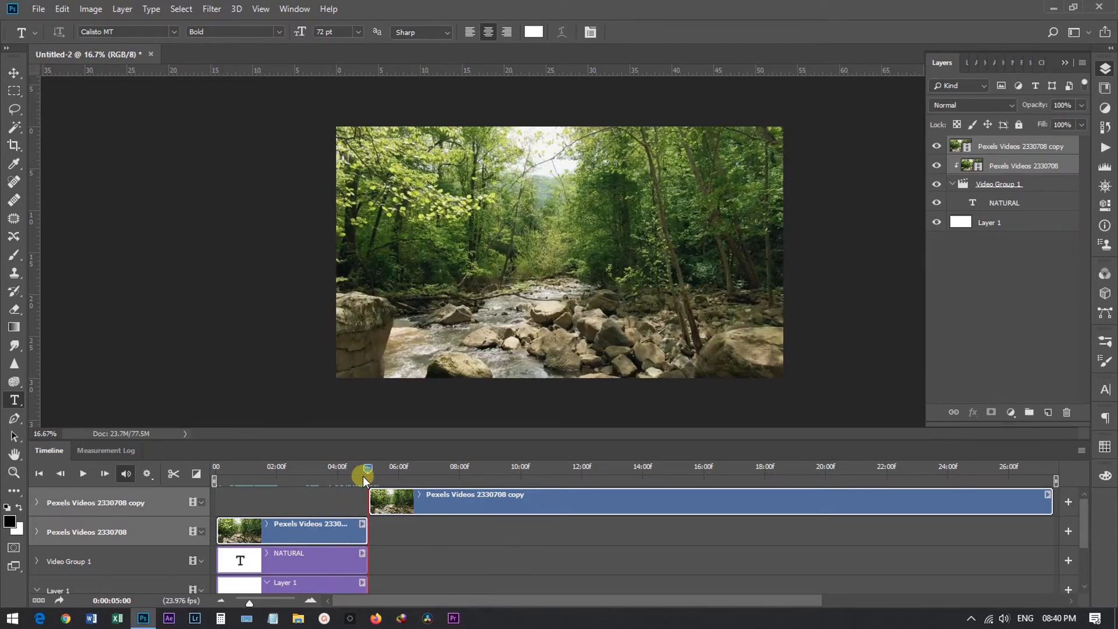
Apply a 1 s Fade With White transition to the end of the first Pexels clip and preview it.
click(196, 474)
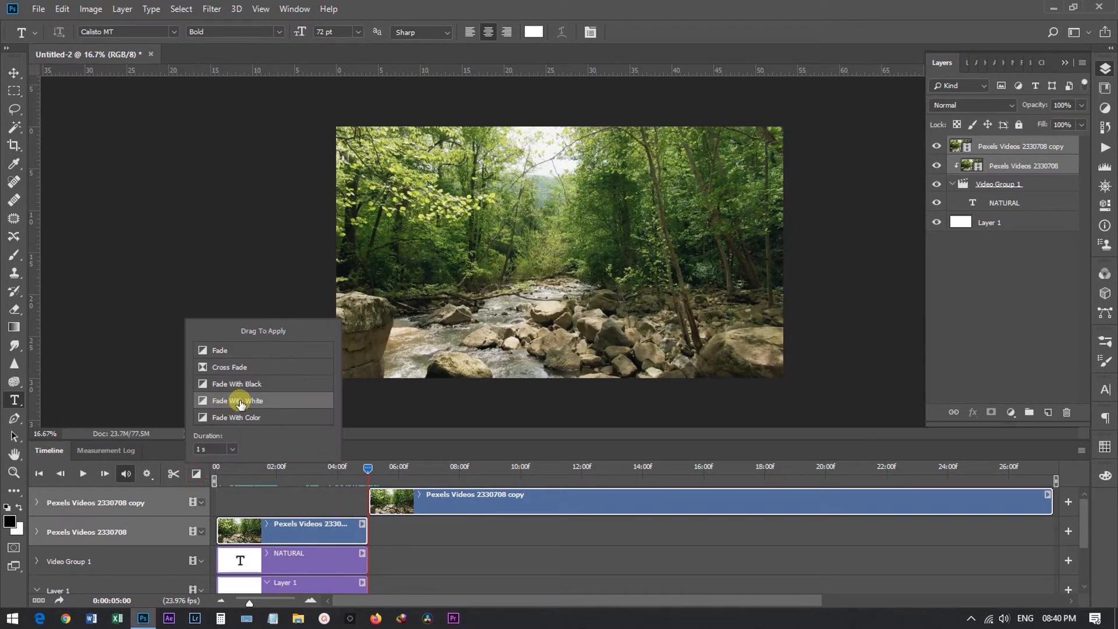
drag(238, 400, 353, 542)
click(367, 469)
drag(367, 470, 330, 471)
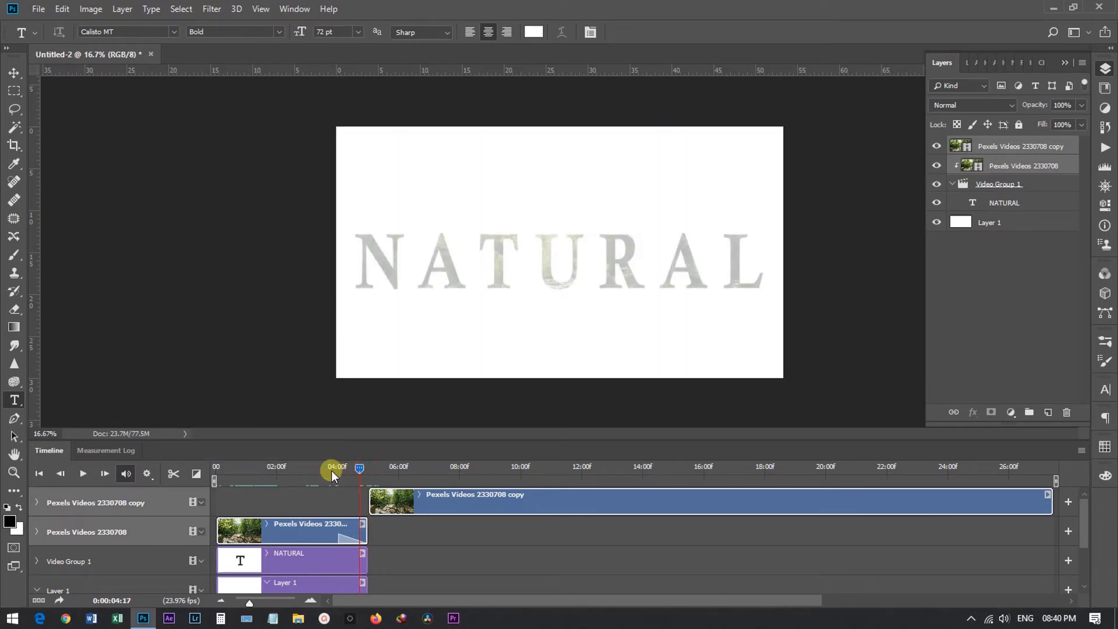
key(space)
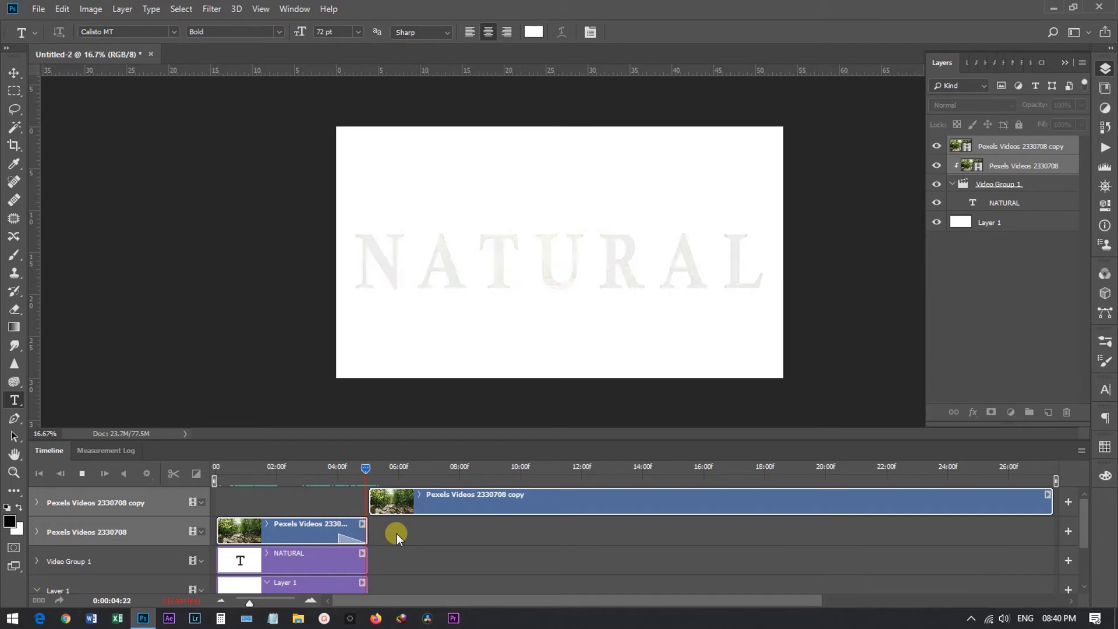
key(space)
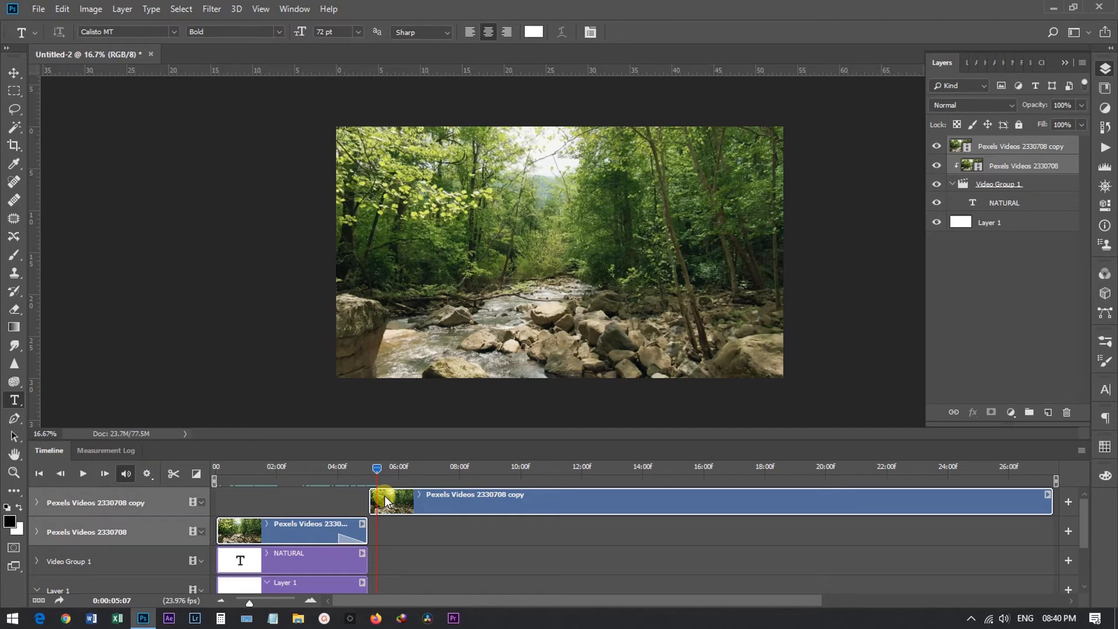
Apply a Fade With White transition to the start of the second Pexels clip and preview the sequence from the beginning.
click(201, 473)
drag(249, 401, 334, 470)
click(39, 473)
click(82, 475)
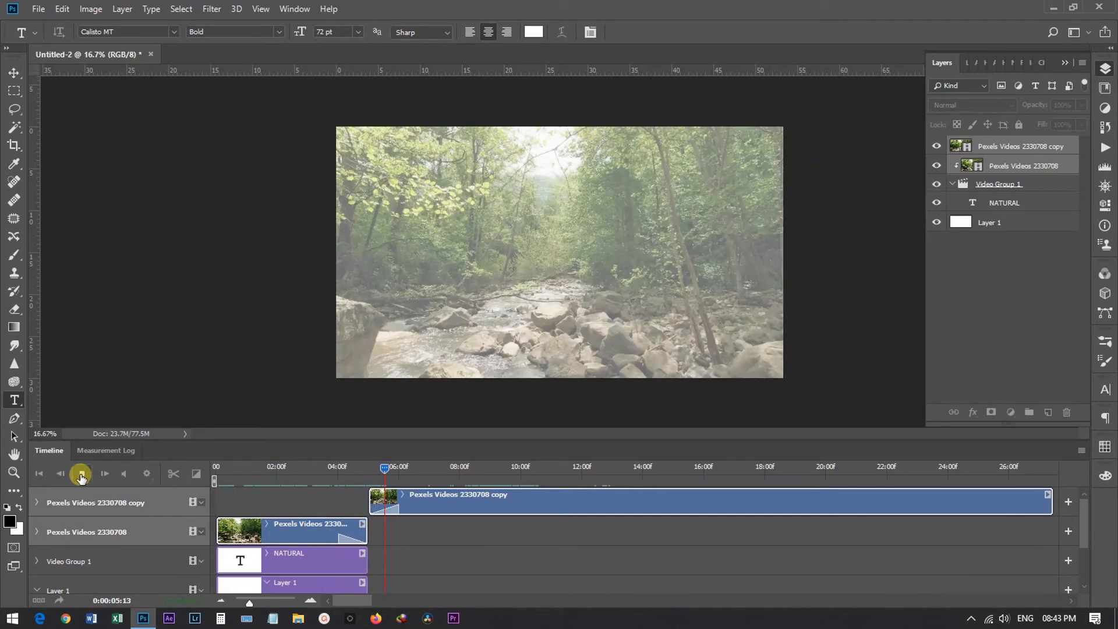
click(81, 475)
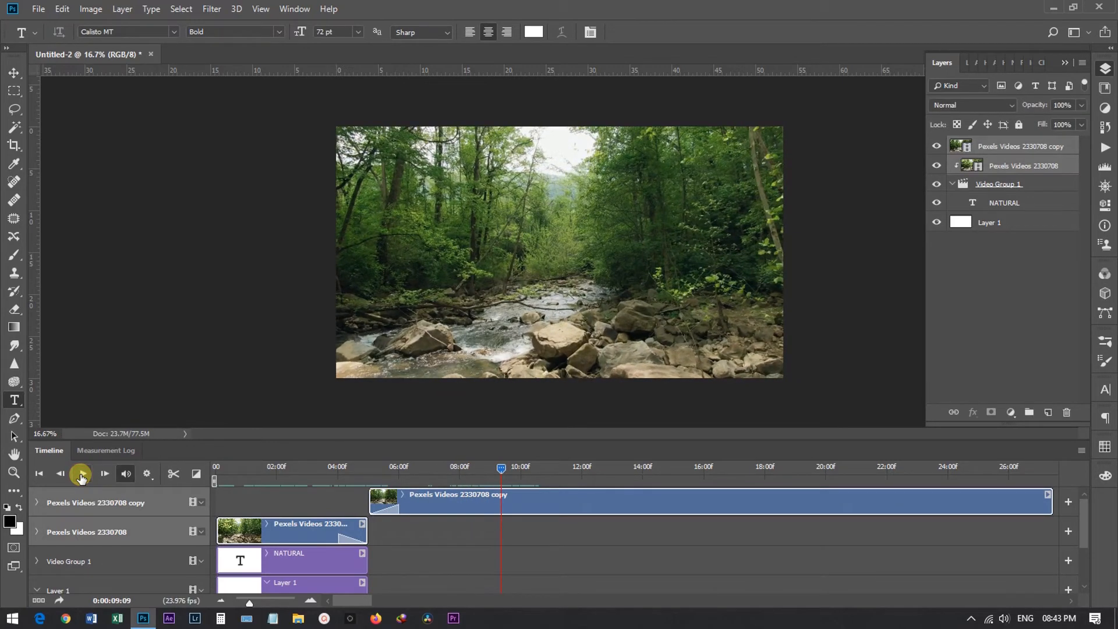
Split the second Pexels clip at 0:00:10:00 and delete the portion after the cut.
click(389, 510)
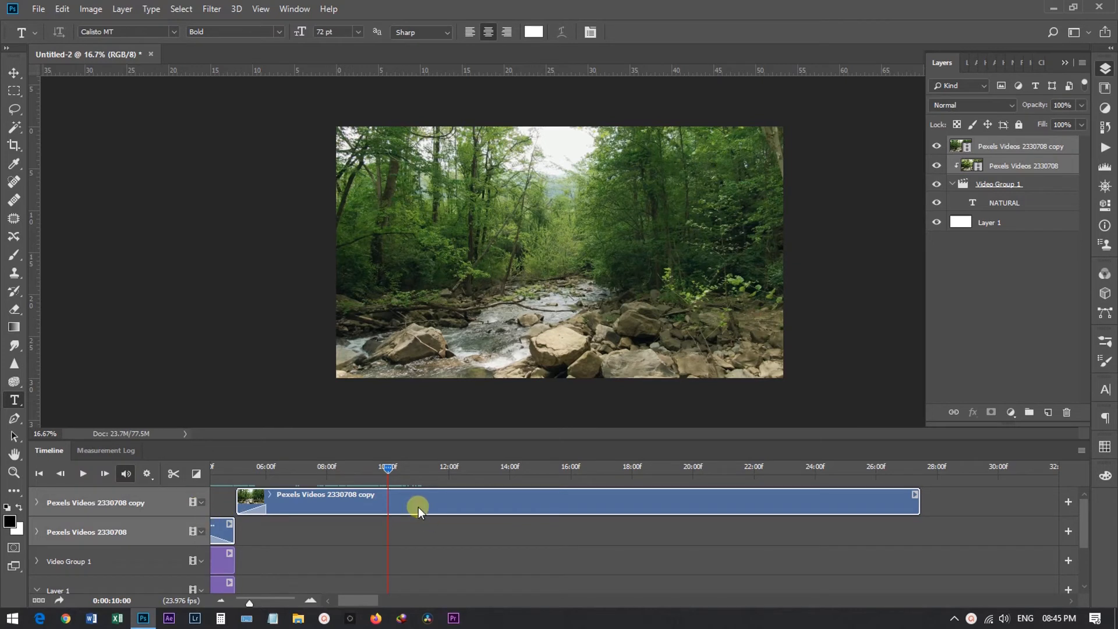
click(418, 506)
click(172, 473)
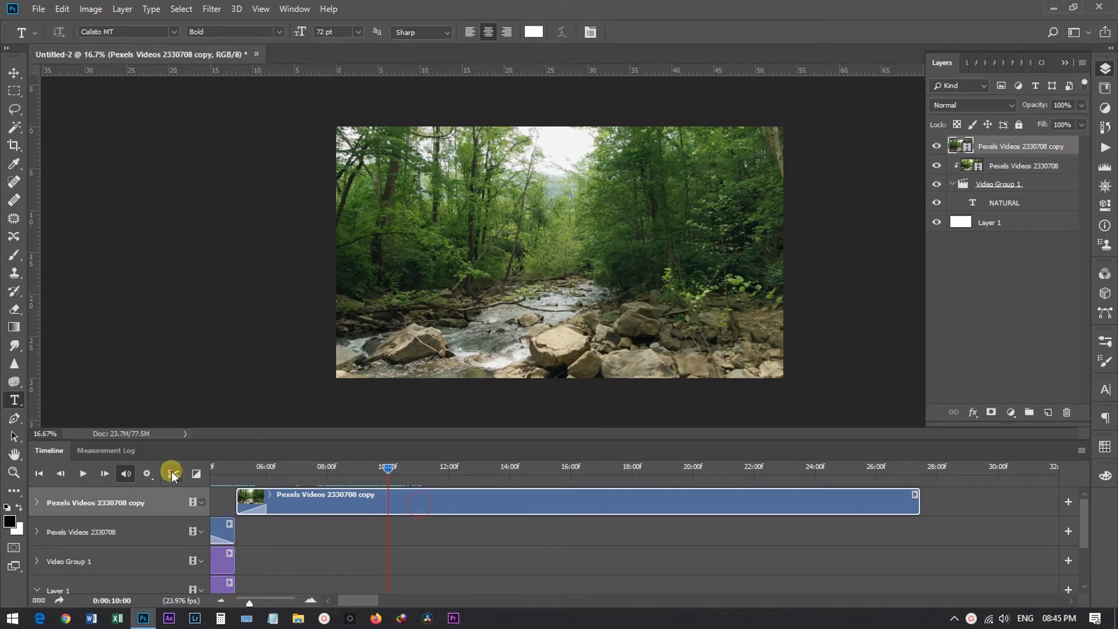
click(475, 502)
key(Delete)
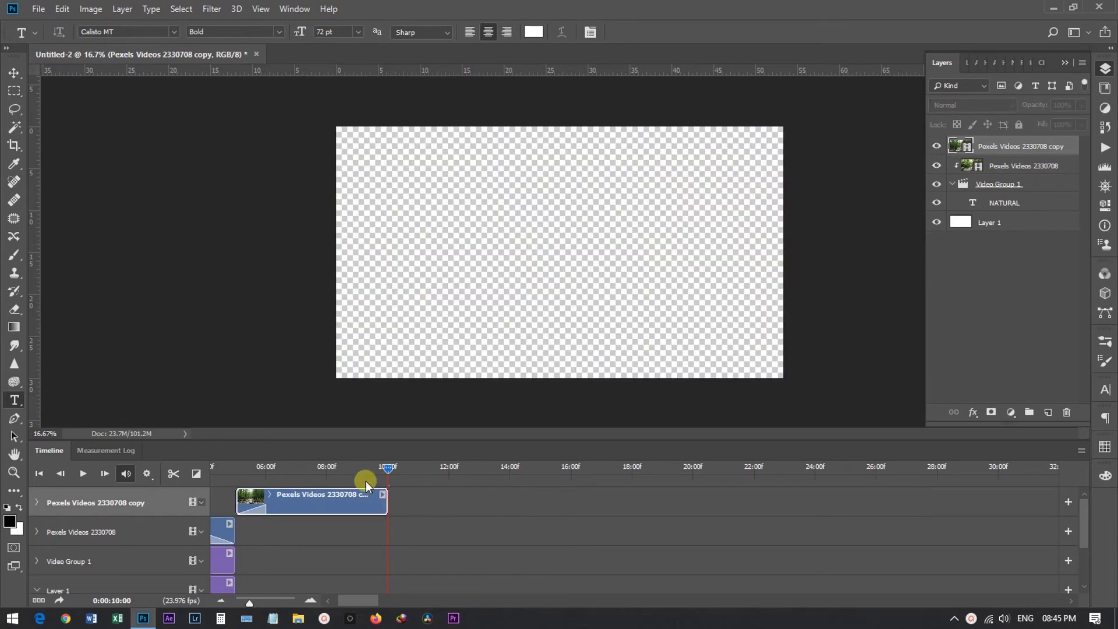
Apply a 1 s Fade With Black transition to the end of the second Pexels clip and scrub back over it.
click(195, 473)
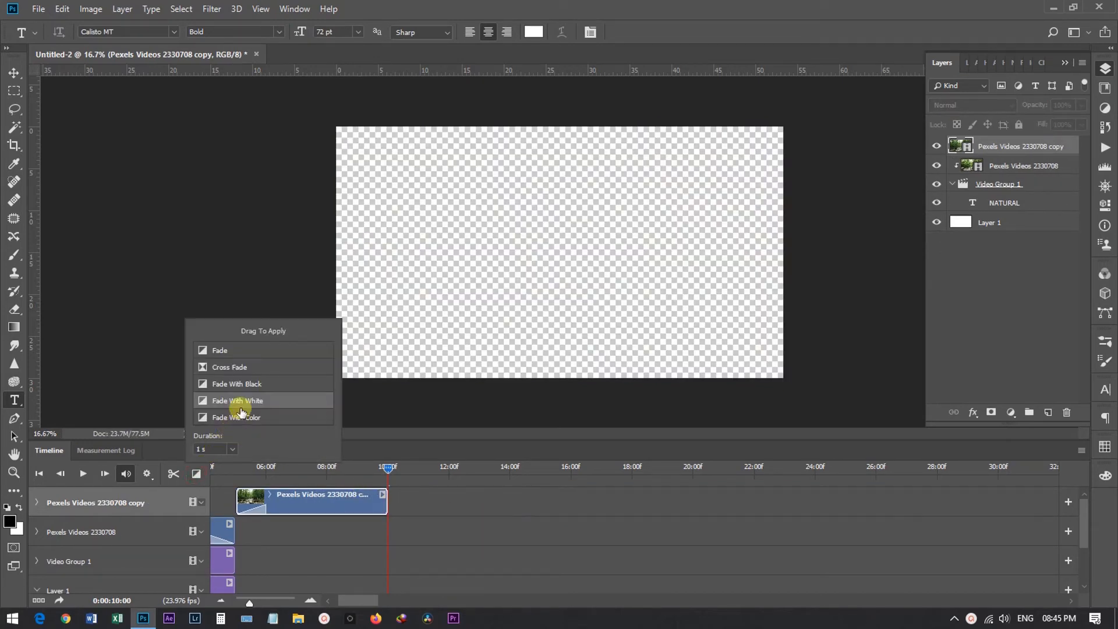
drag(248, 385, 385, 505)
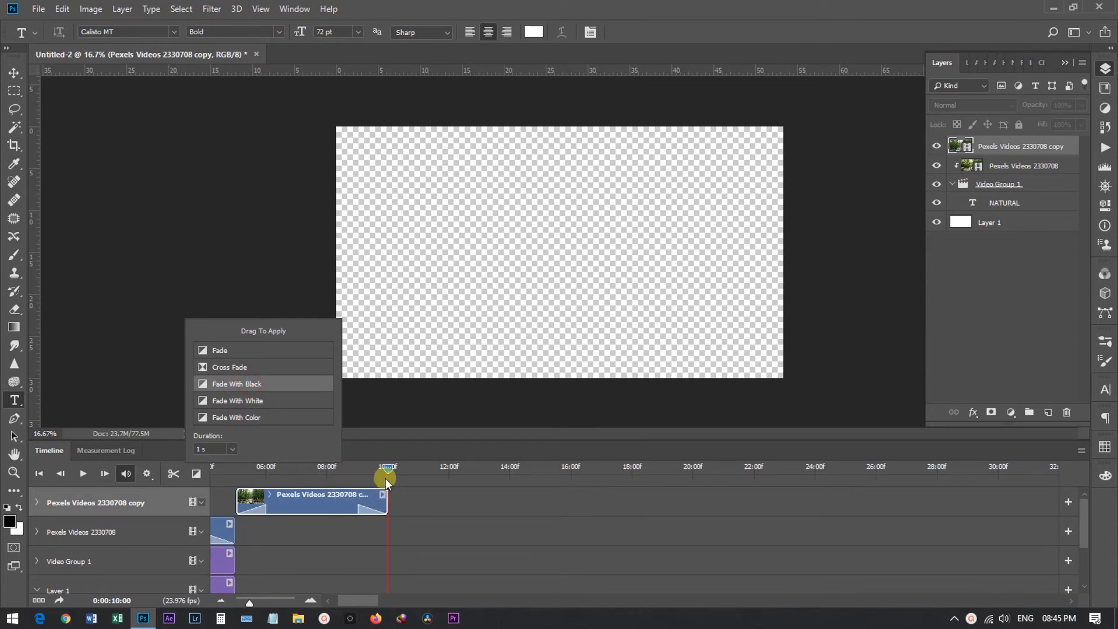
drag(386, 468, 345, 470)
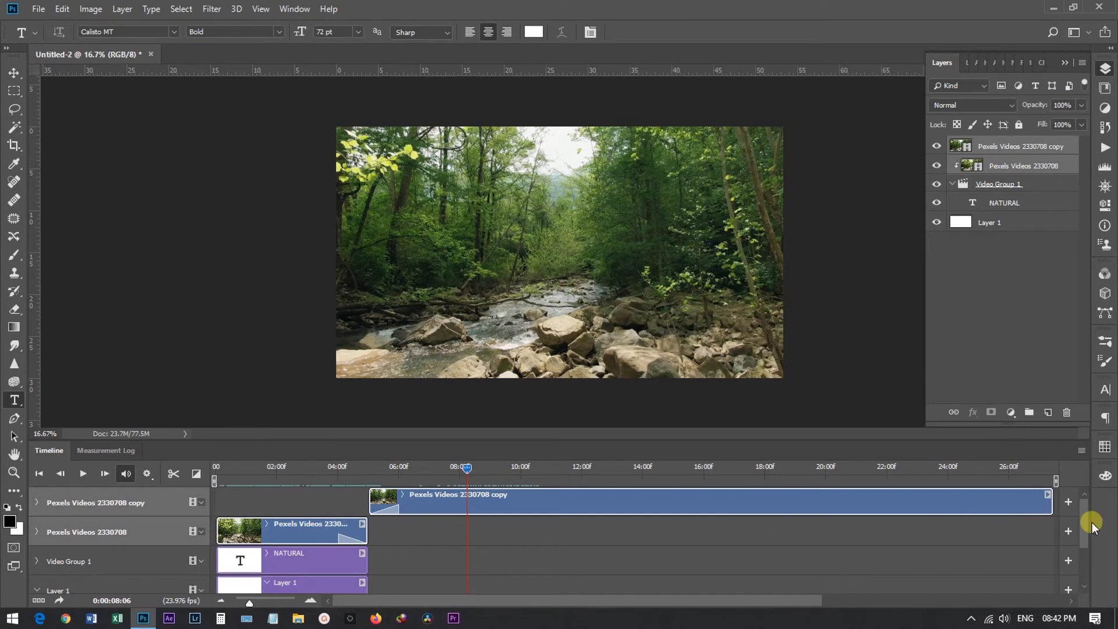
Add Rain_Heavy_Loud.mp3 from the Downloads Video folder to the timeline's audio track.
drag(1085, 524, 1085, 583)
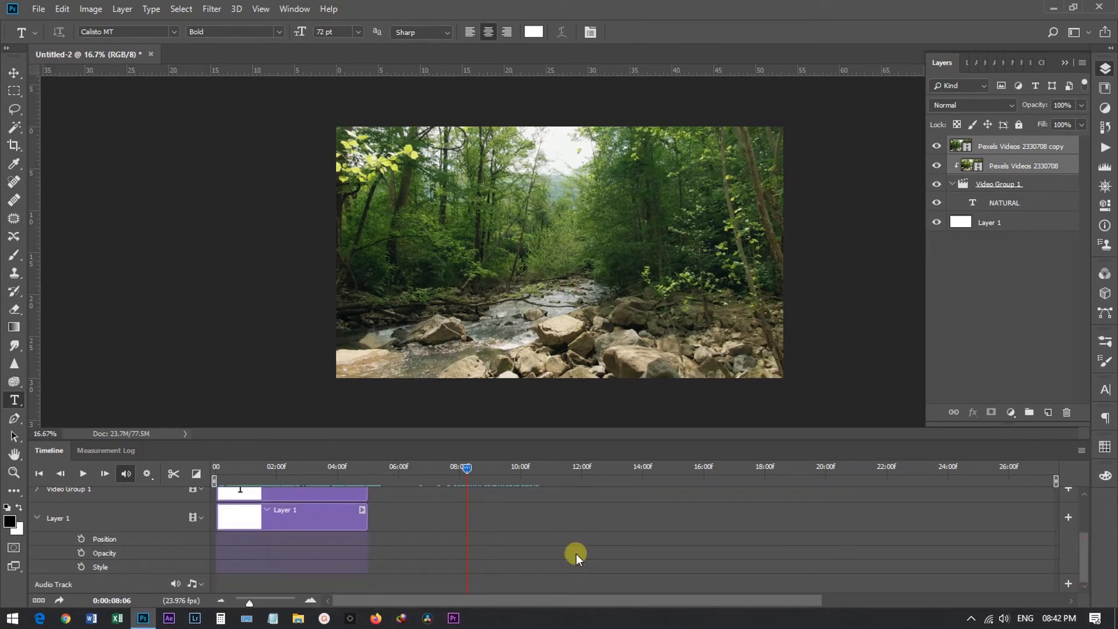
click(197, 582)
click(243, 499)
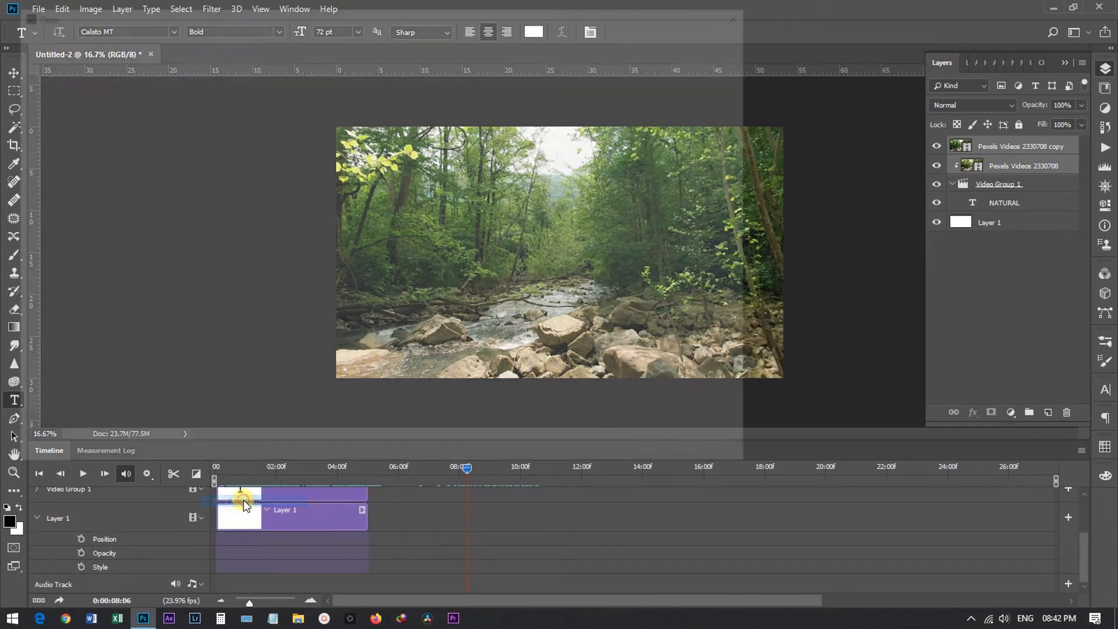
click(208, 116)
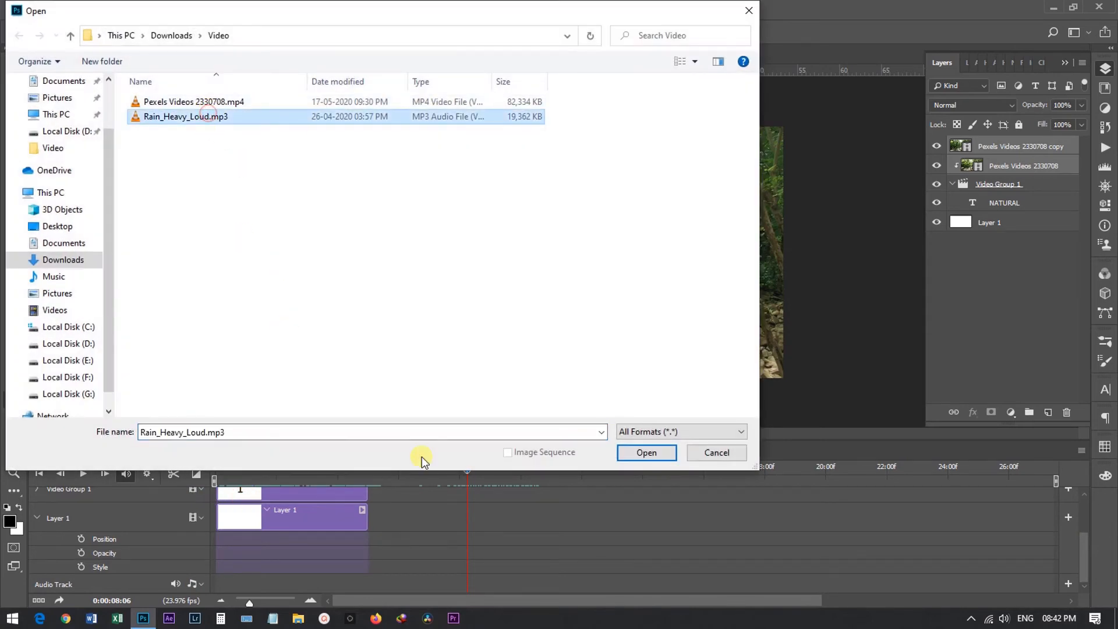
click(639, 452)
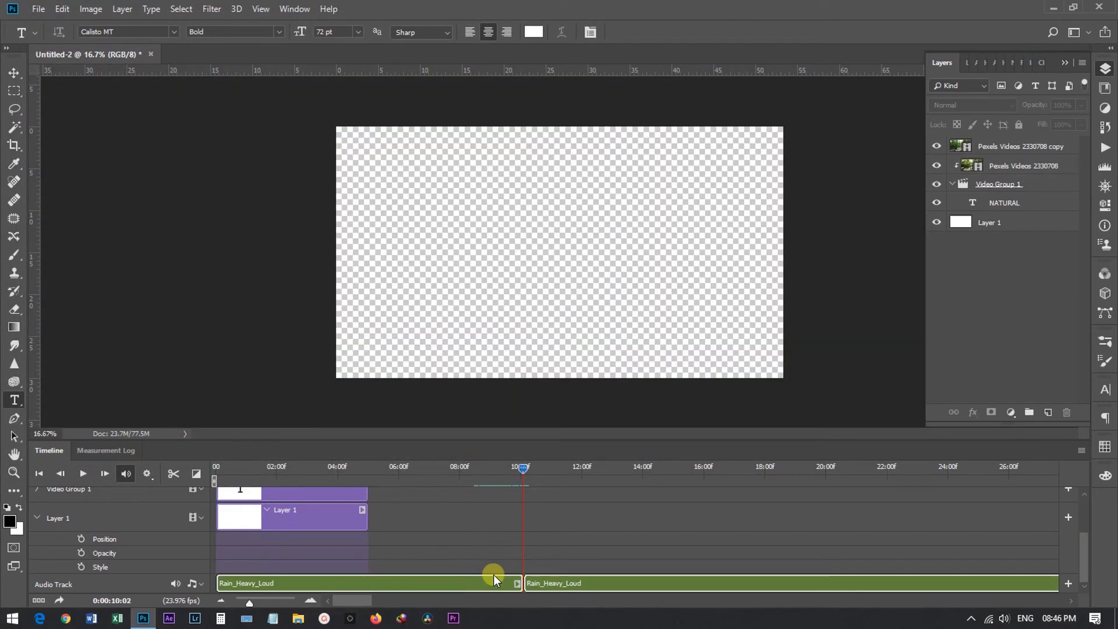
Delete the second segment of the Rain_Heavy_Loud audio, after about 10 seconds.
click(547, 581)
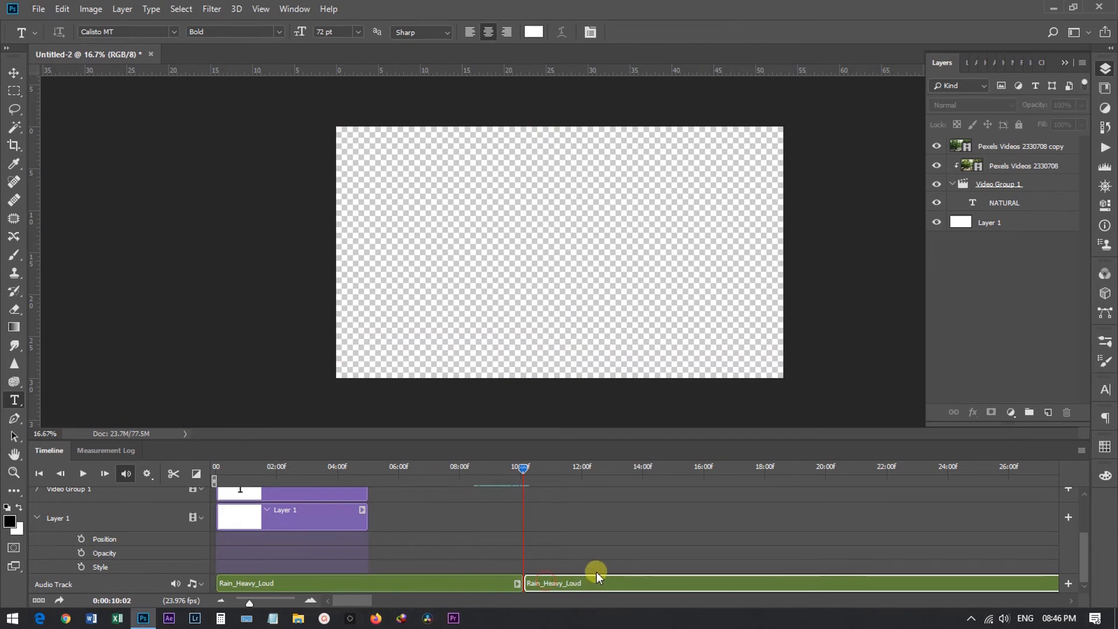
key(Delete)
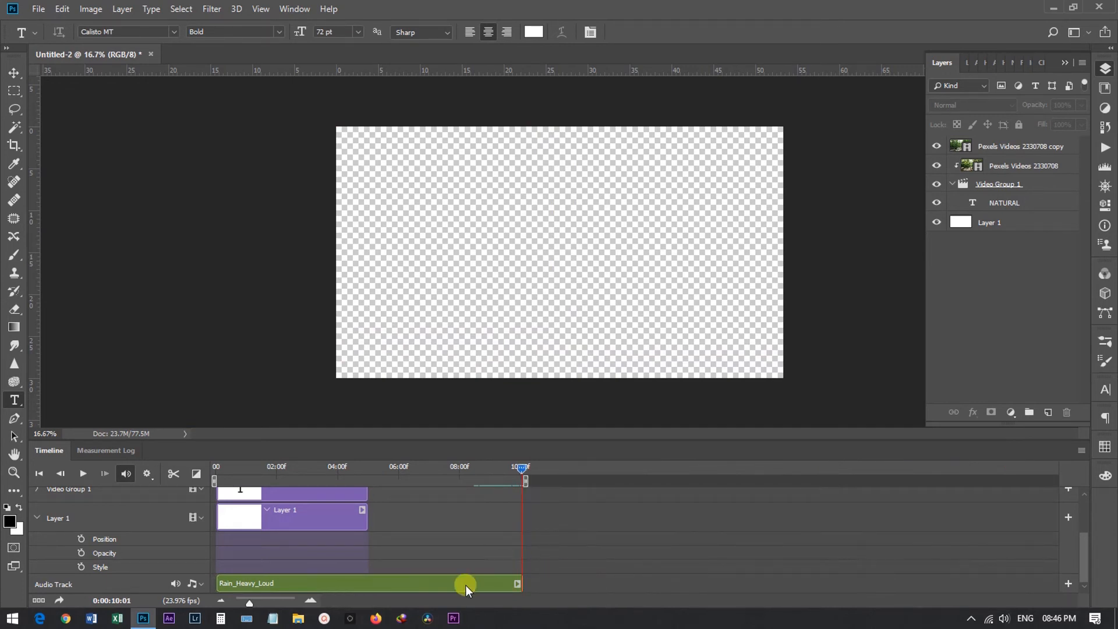
Add a short fade-out to the remaining Rain_Heavy_Loud audio clip and play back the closing seconds of the timeline.
right_click(481, 582)
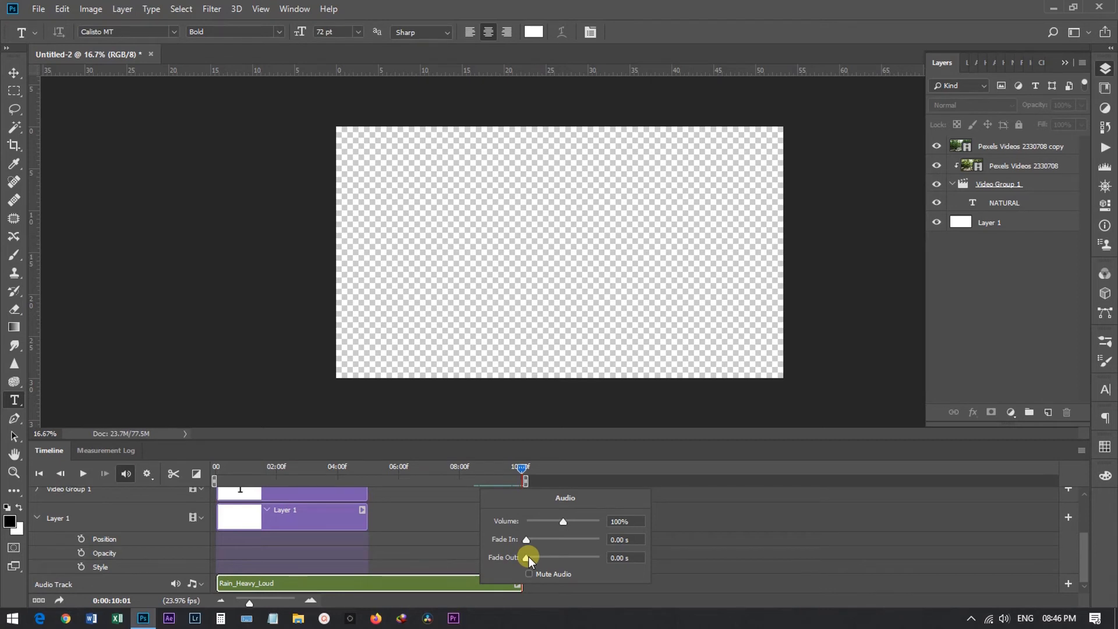
drag(527, 558, 529, 559)
click(550, 592)
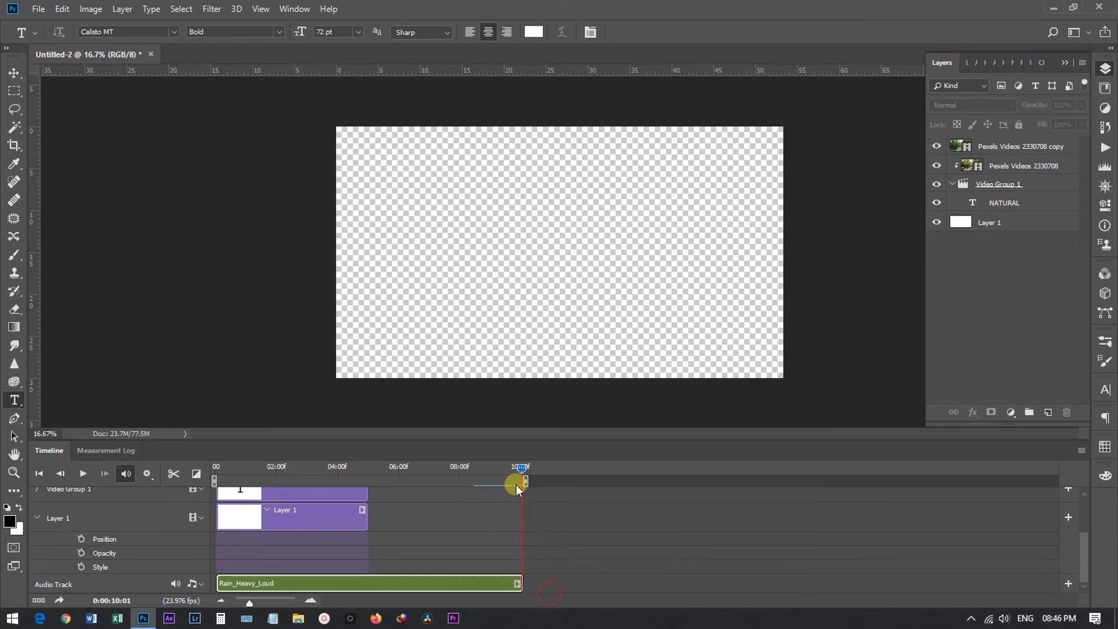
drag(518, 468, 423, 469)
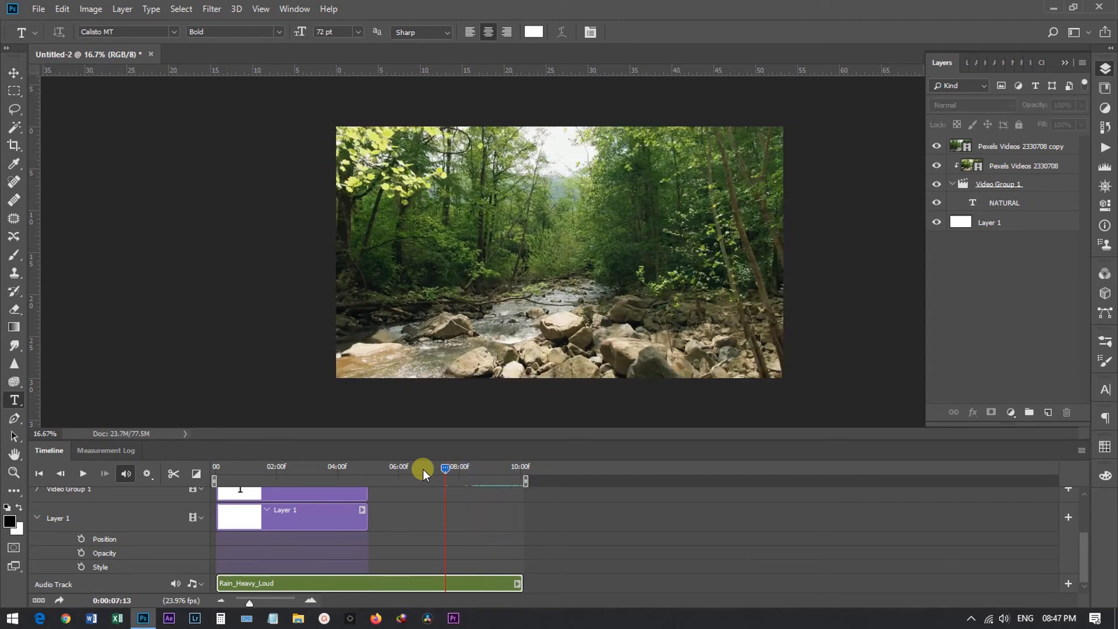
key(space)
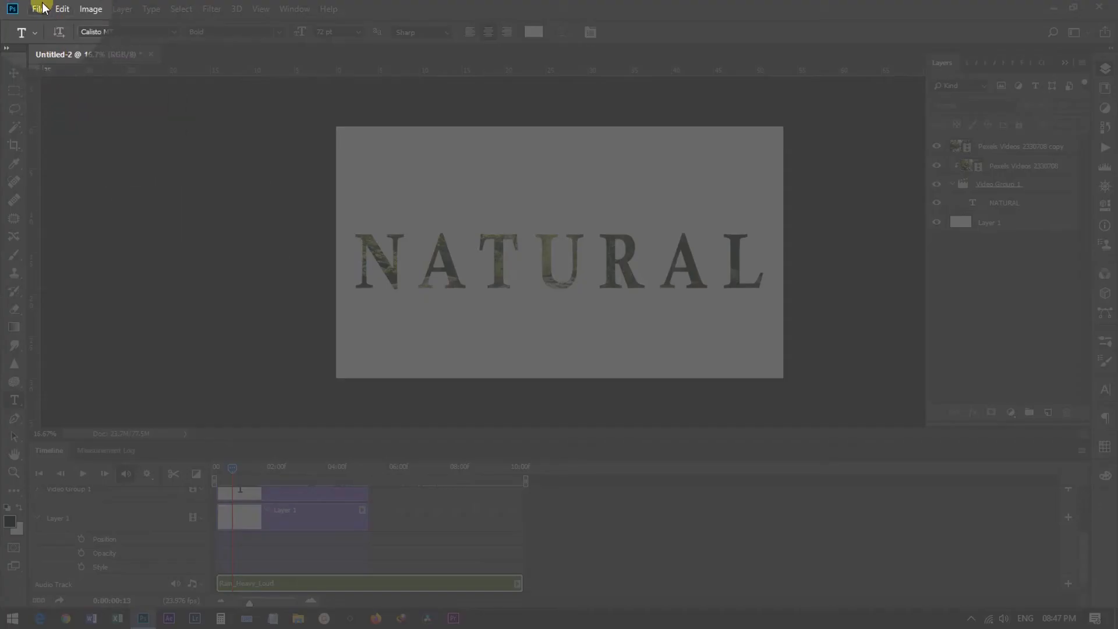
Open the Render Video export settings and name the output file Natural Video.
click(38, 9)
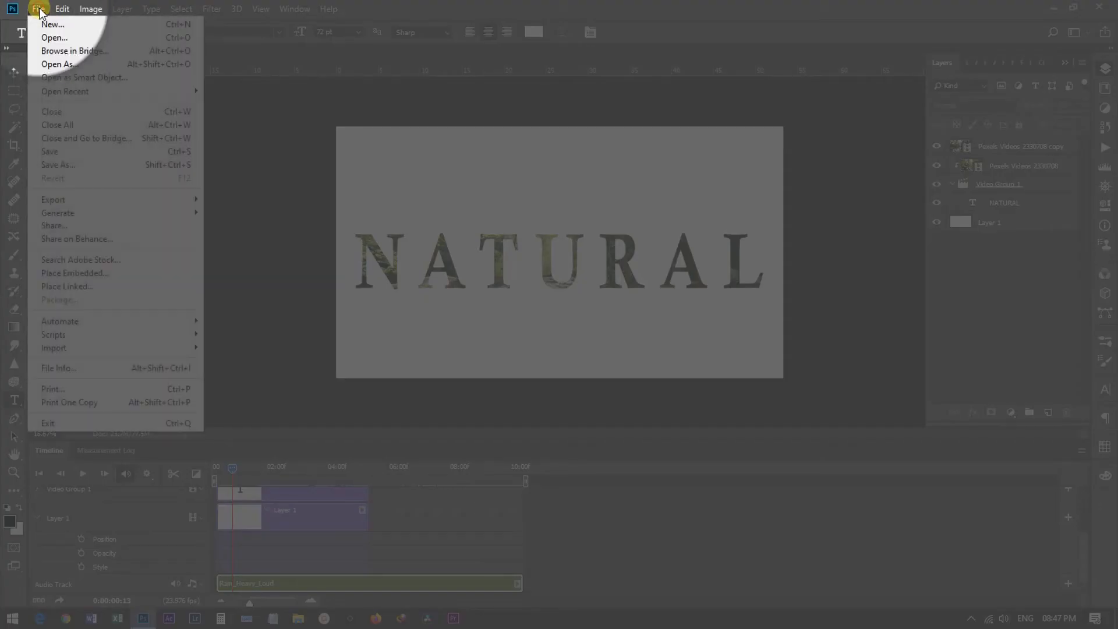
mouse_move(87, 200)
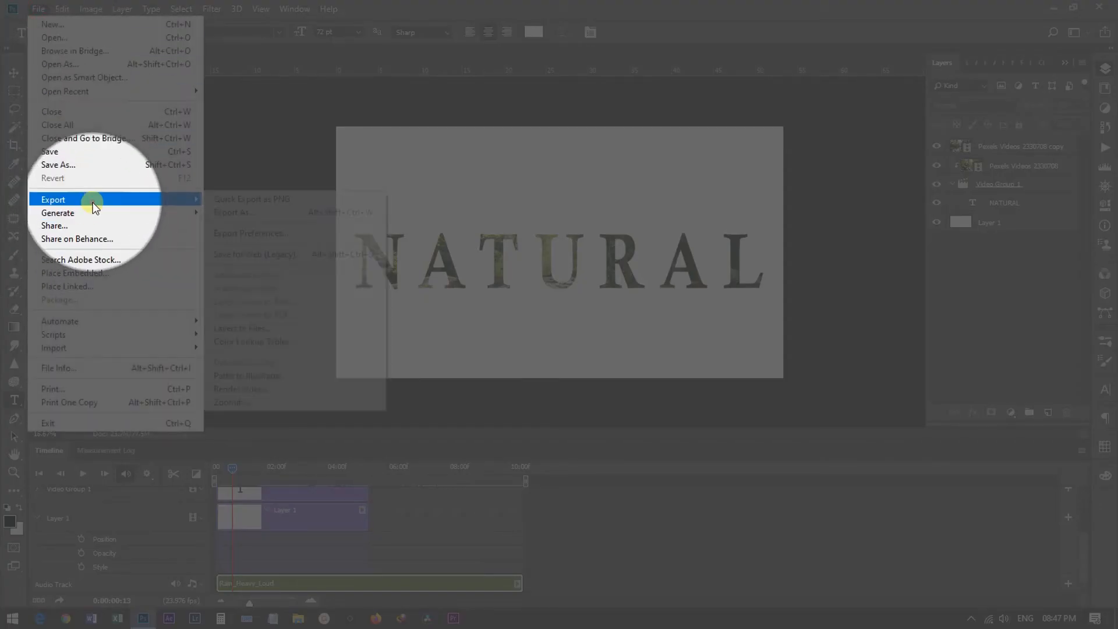
click(250, 388)
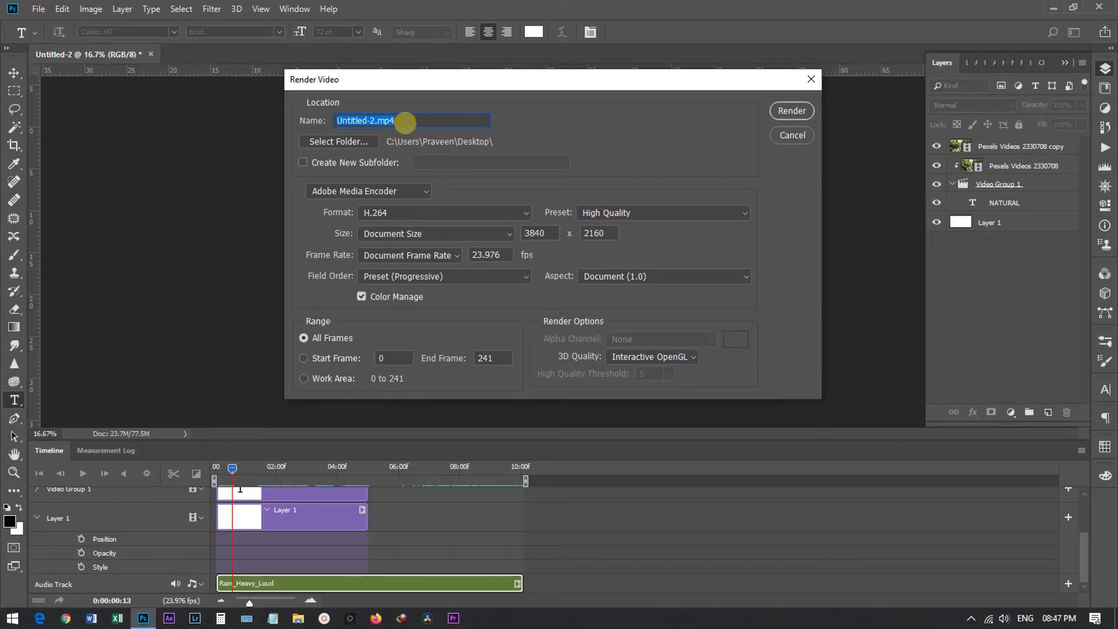
key(BackSpace)
text(Natural Video)
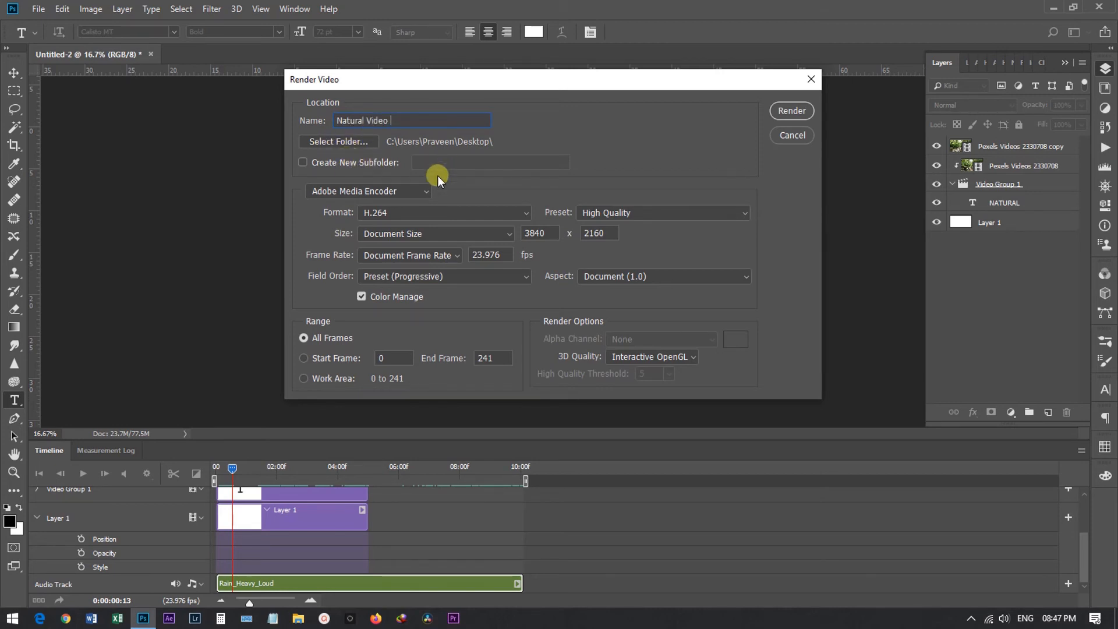
Render the video with Adobe Media Encoder, using the H.264 format and the High Quality preset.
click(406, 188)
click(393, 202)
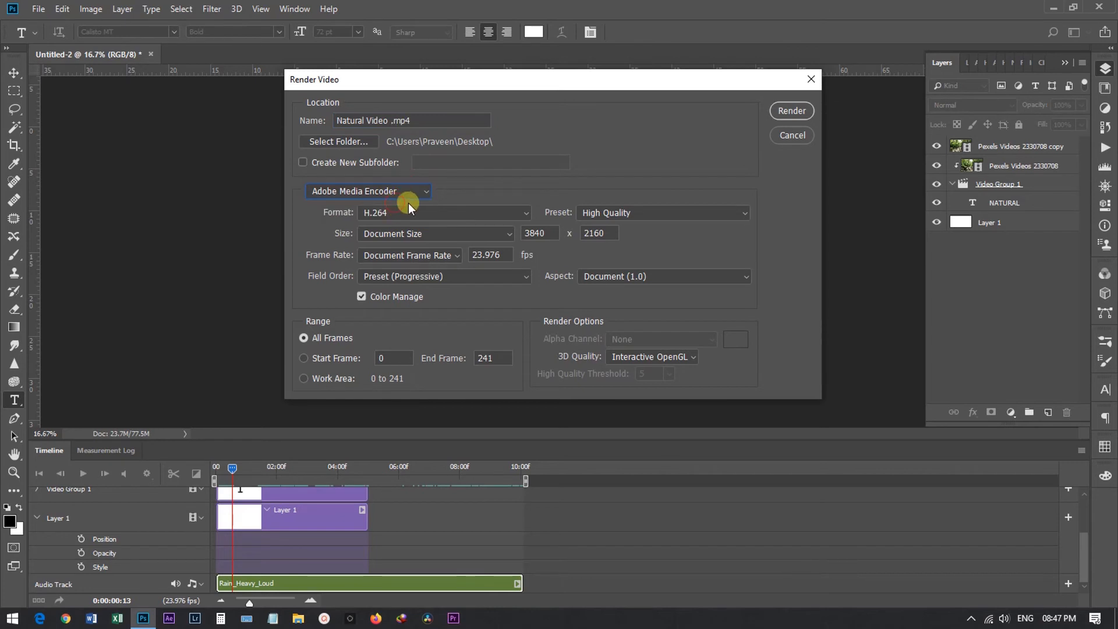
click(522, 211)
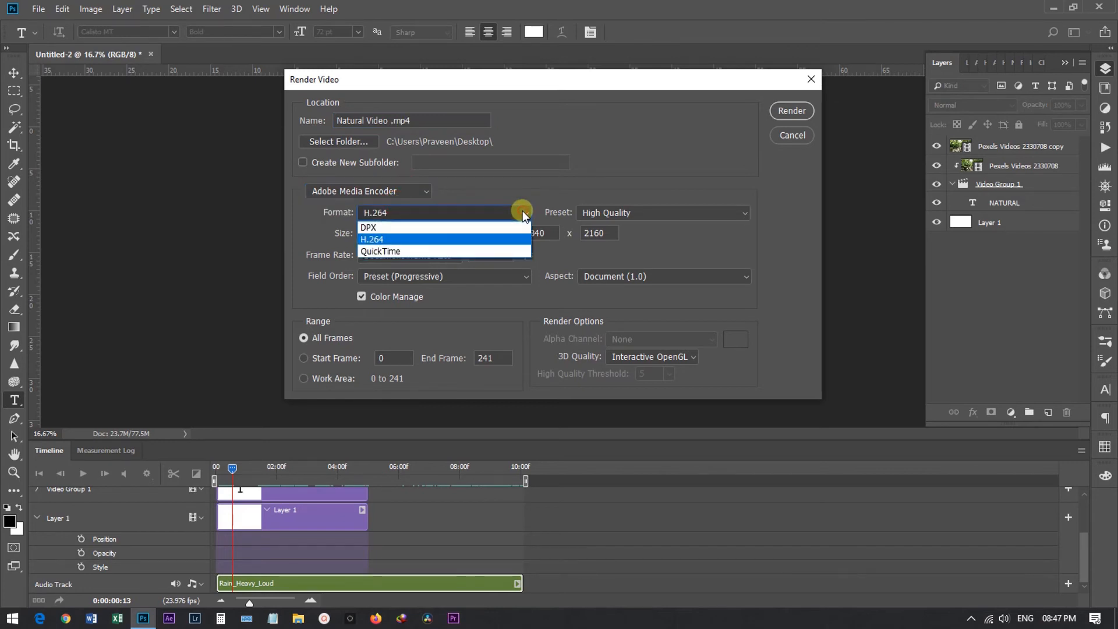
click(387, 240)
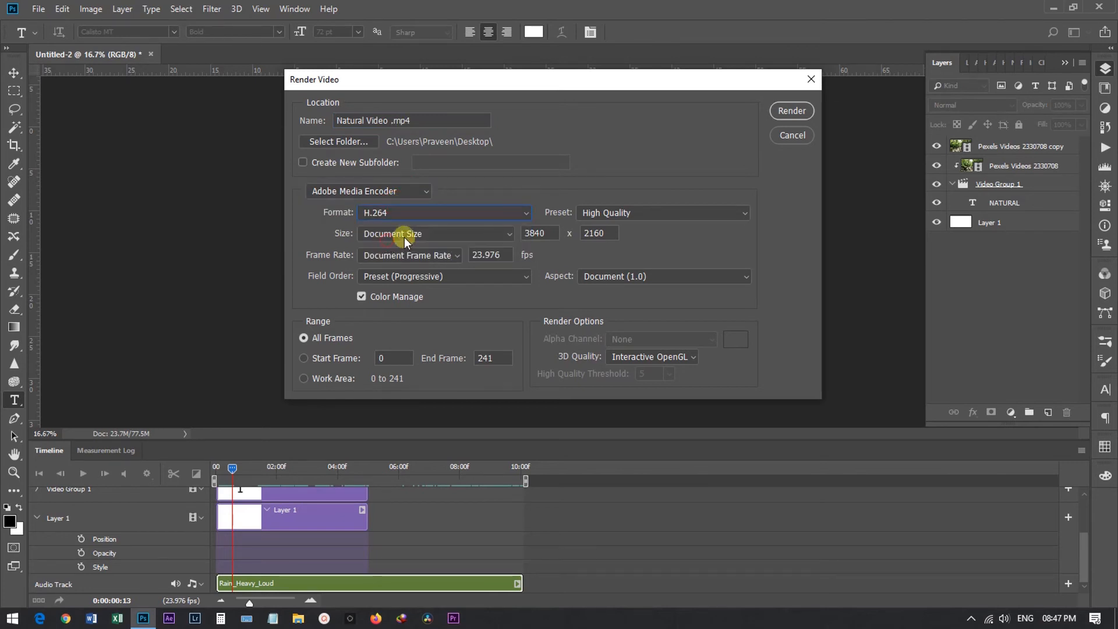
click(649, 214)
click(623, 6)
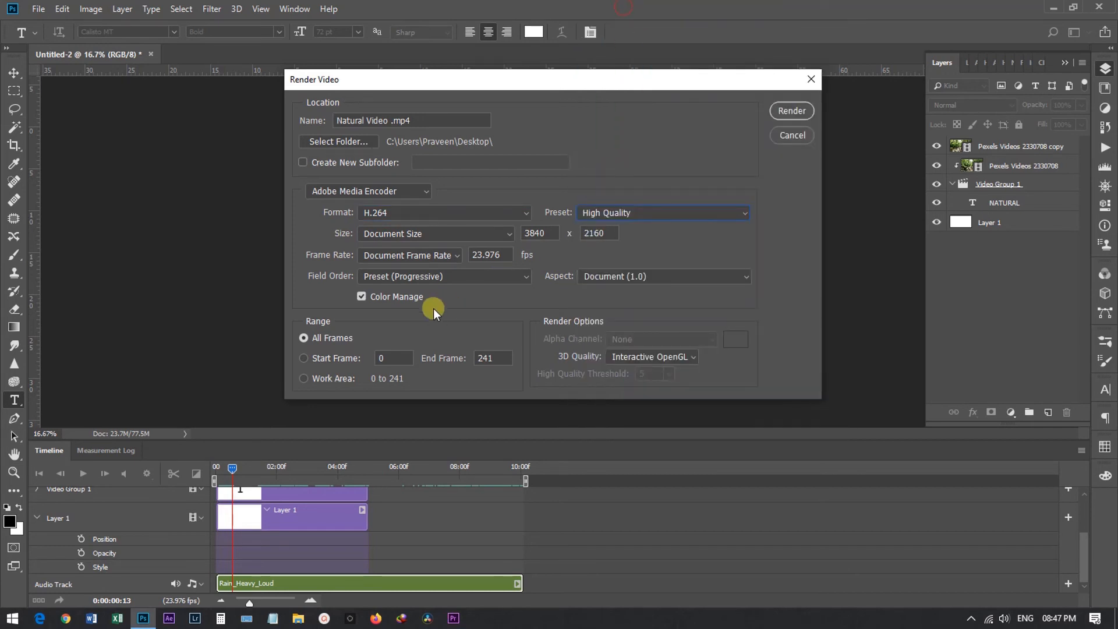
click(792, 111)
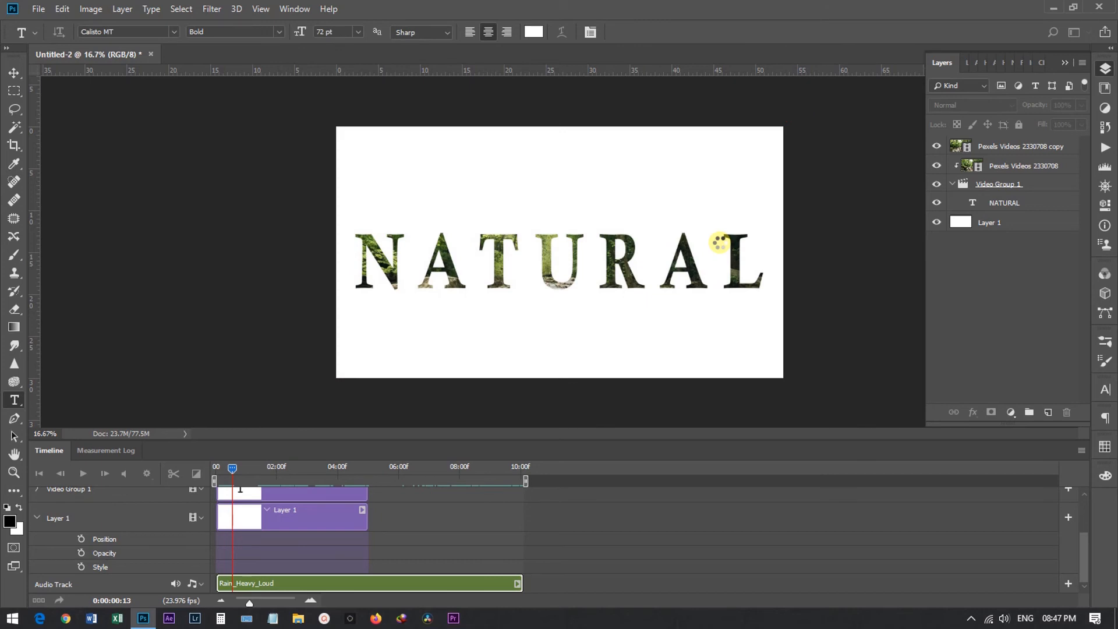